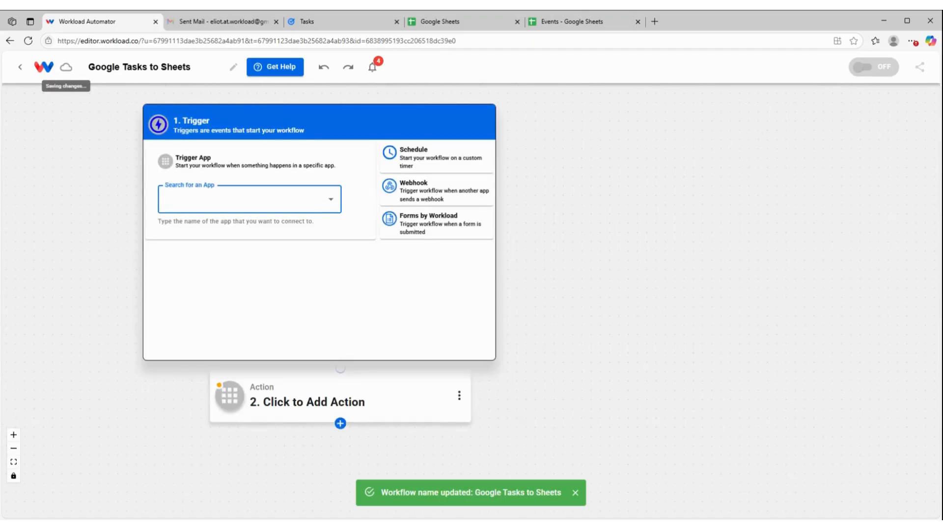
Set the workflow's trigger to the Google Tasks New Task event and accept the connected Google Tasks account
type("tasks")
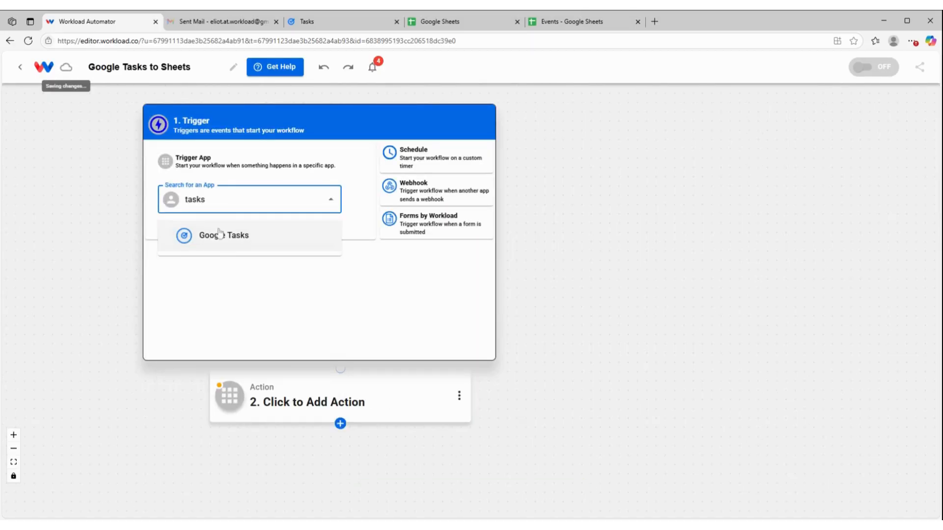
left_click(219, 234)
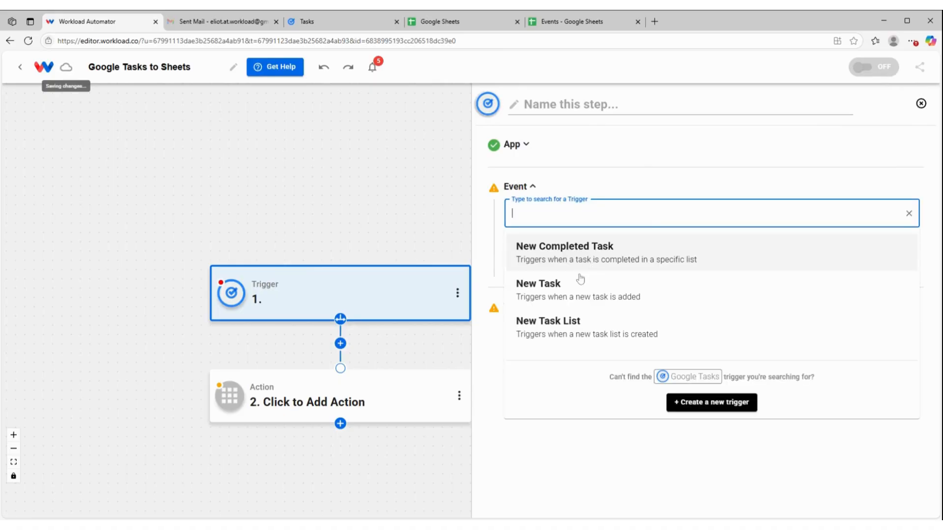
left_click(589, 294)
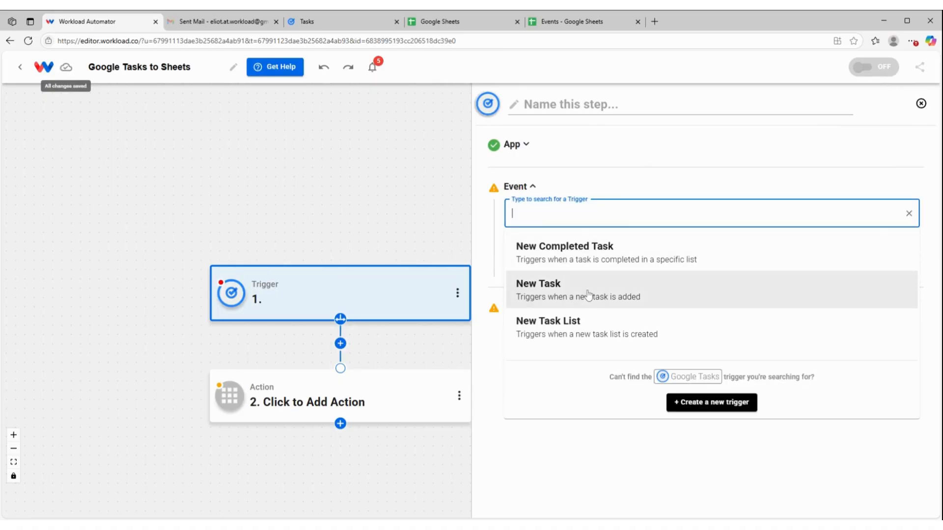
left_click(598, 258)
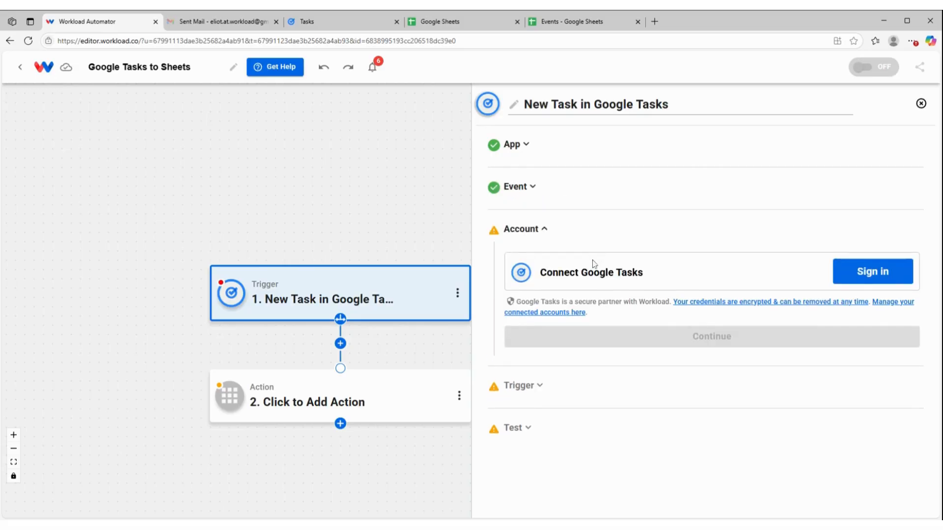
left_click(740, 350)
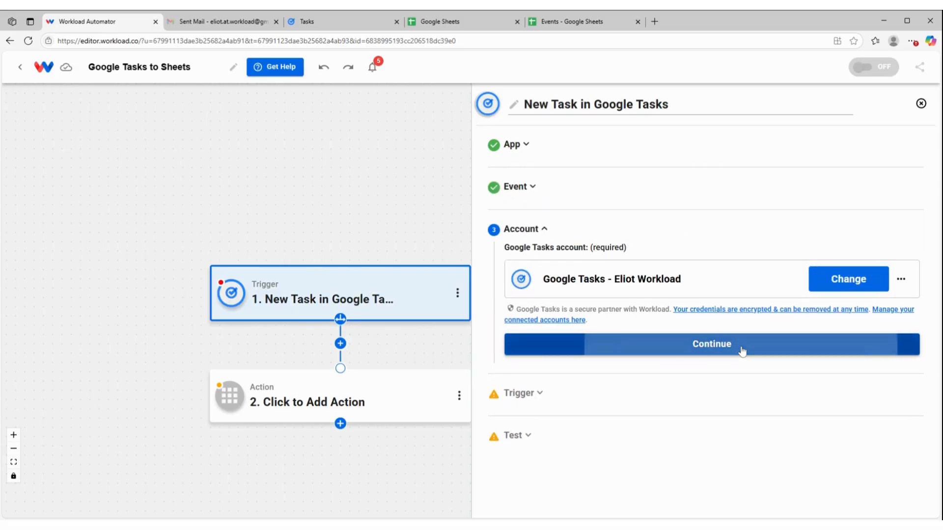
Choose Funsies as the tasklist the trigger watches and confirm the trigger settings
left_click(609, 324)
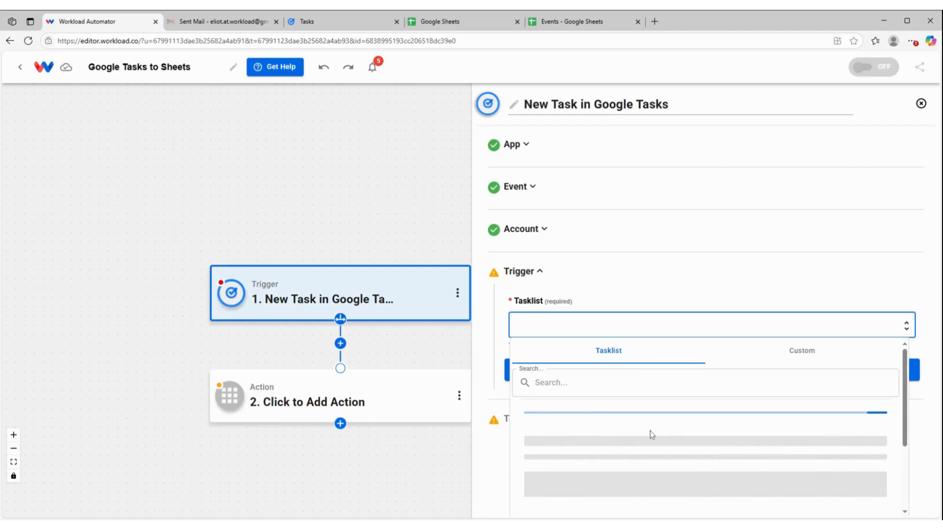
left_click(604, 451)
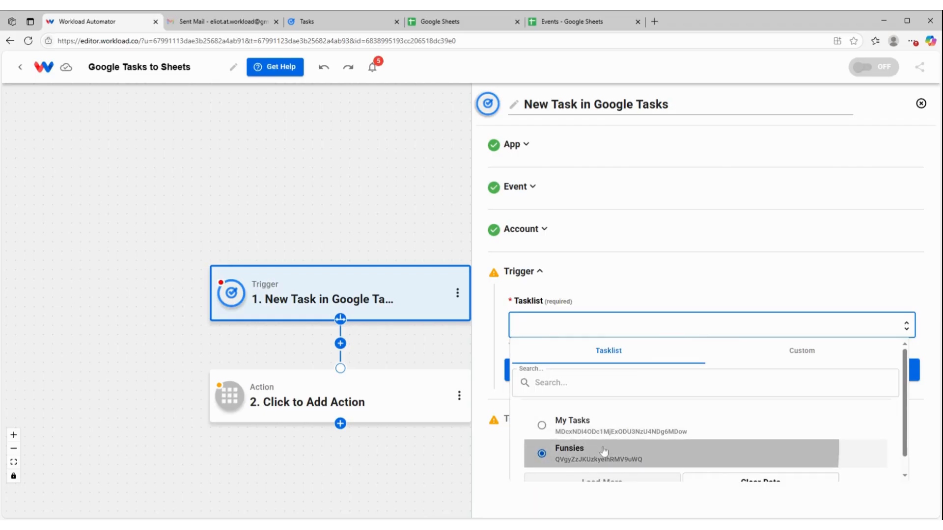
left_click(680, 364)
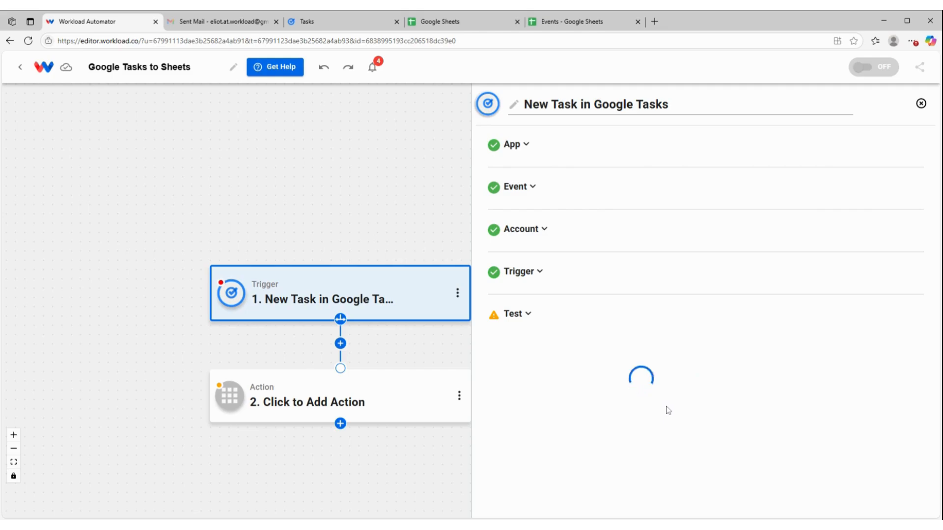
Test the New Task trigger, review the returned task data, and continue to the action
left_click(669, 445)
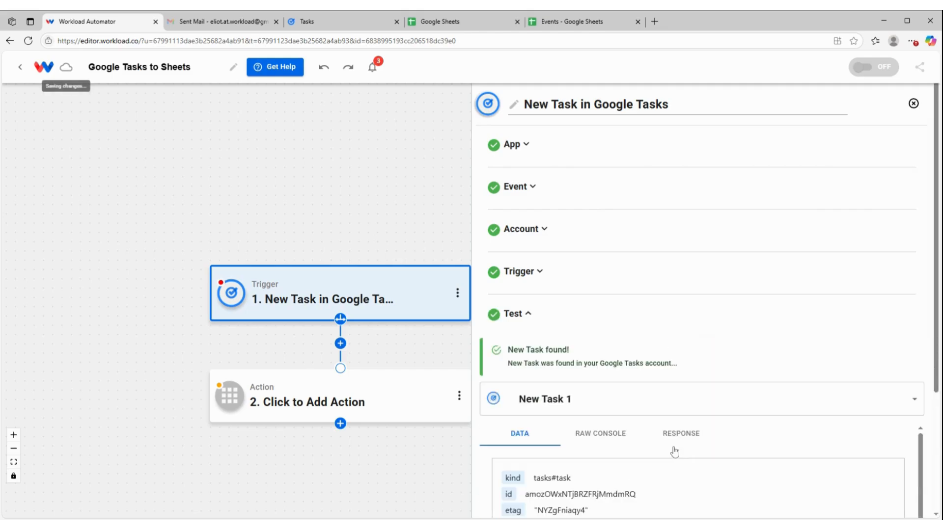
scroll(707, 383, "down", 3)
scroll(719, 369, "down", 3)
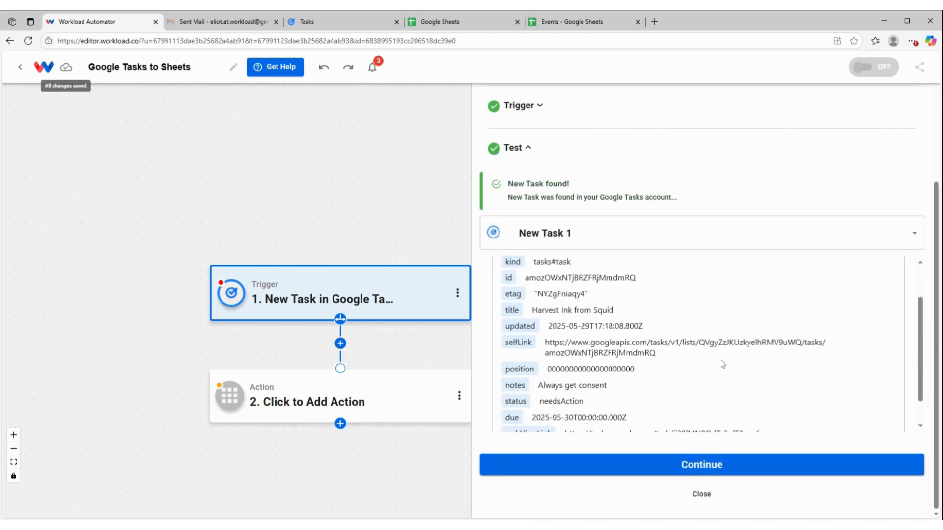
left_click(698, 467)
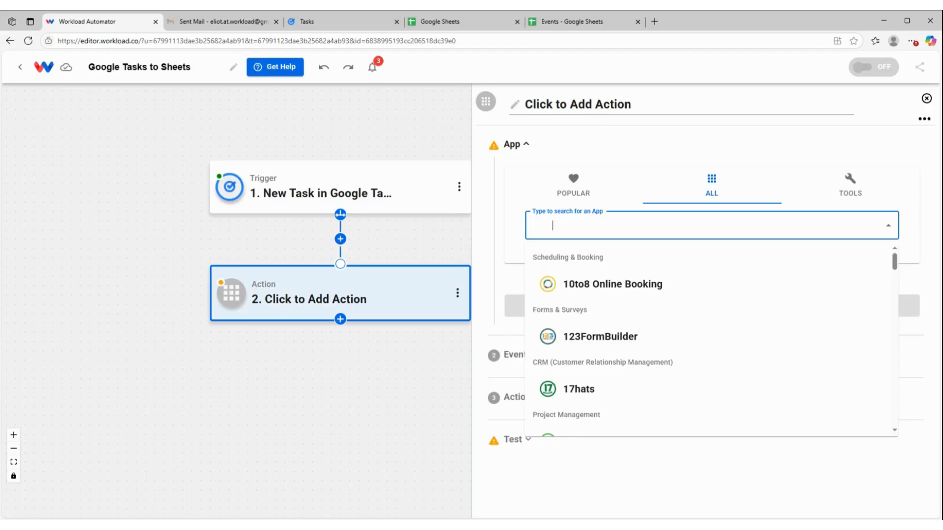
Set the action to Create Spreadsheet Row in Google Sheets and accept the connected Google Sheets account
type("sheets")
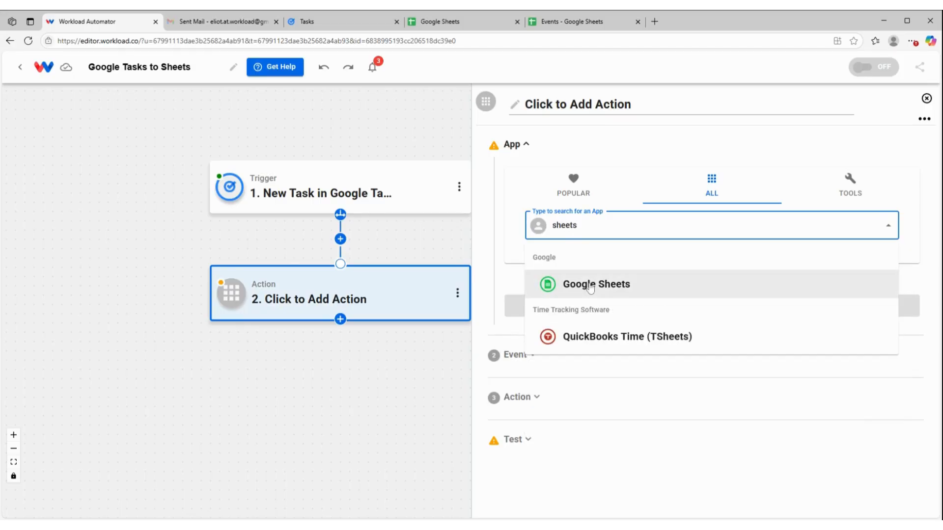
left_click(591, 289)
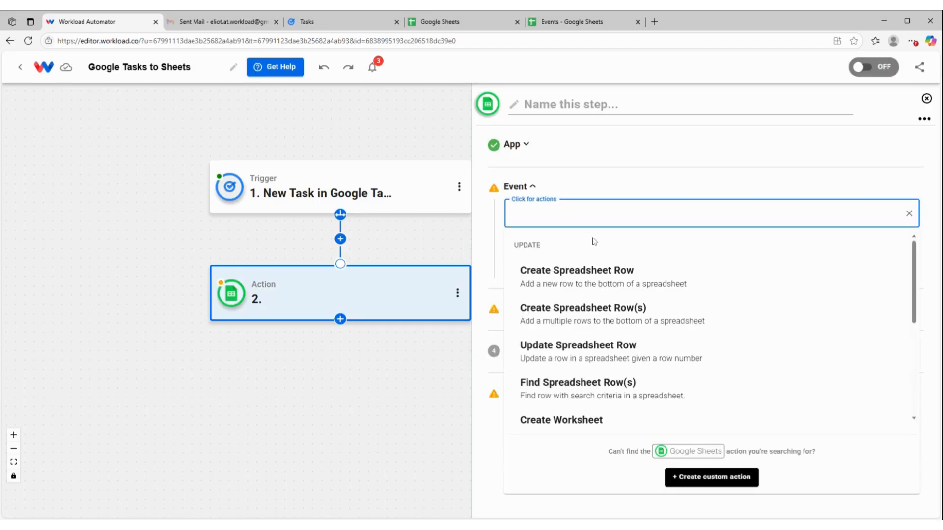
left_click(608, 275)
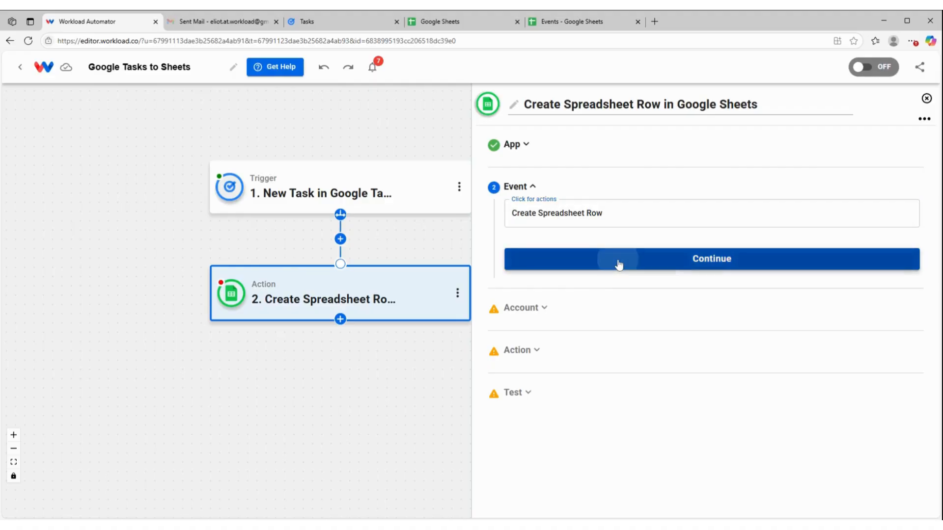
left_click(618, 265)
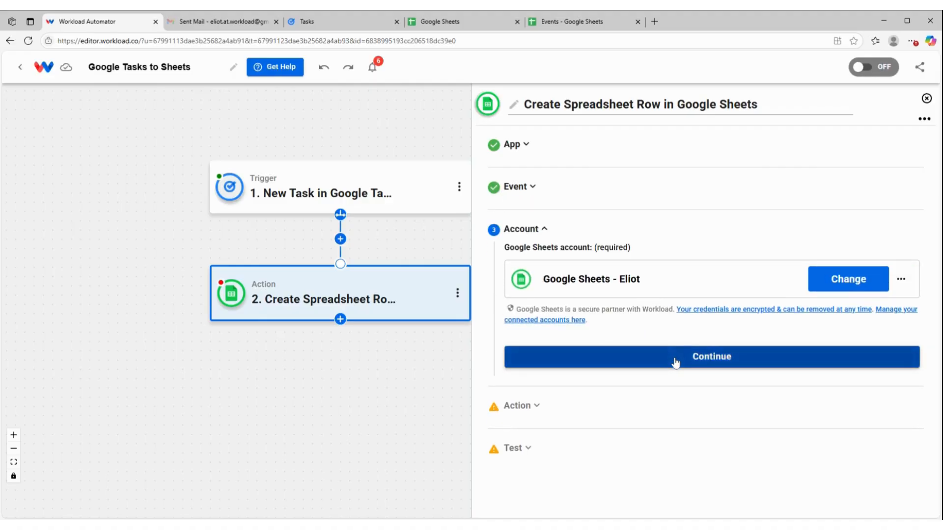
left_click(676, 362)
Select the Events spreadsheet and its Sheet1 worksheet as the destination for the new row
left_click(584, 359)
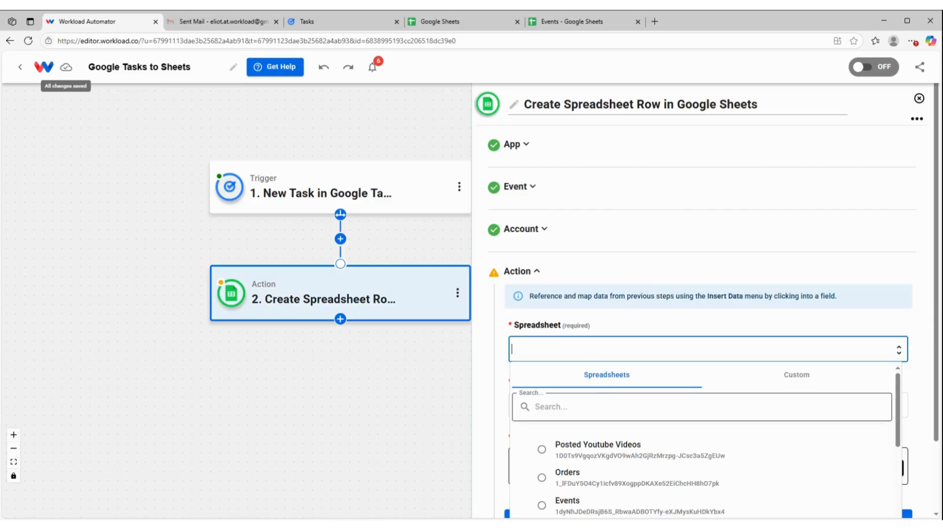
scroll(653, 388, "down", 4)
left_click(611, 416)
left_click(611, 416)
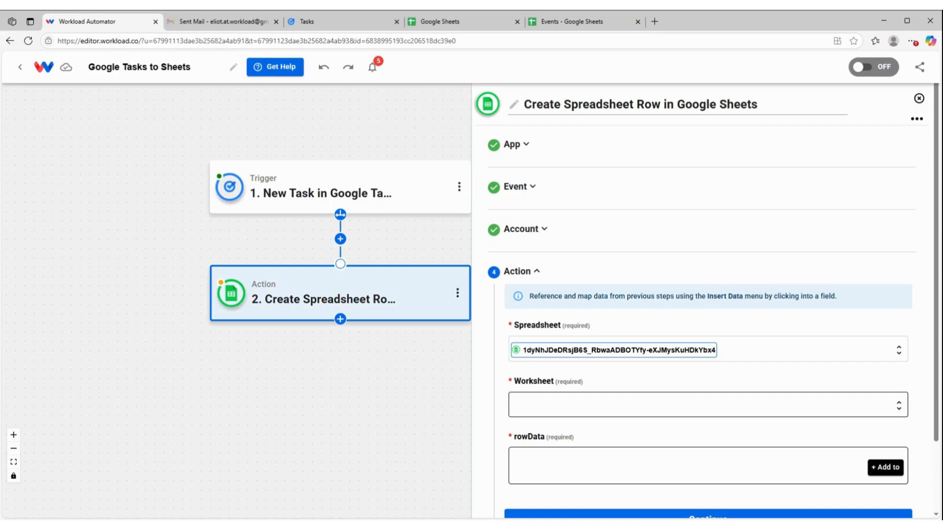
left_click(577, 405)
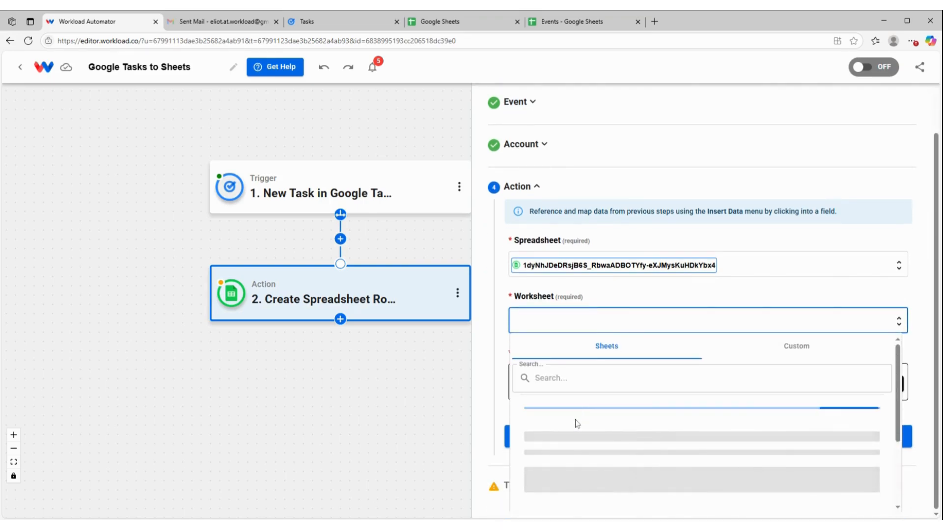
left_click(575, 419)
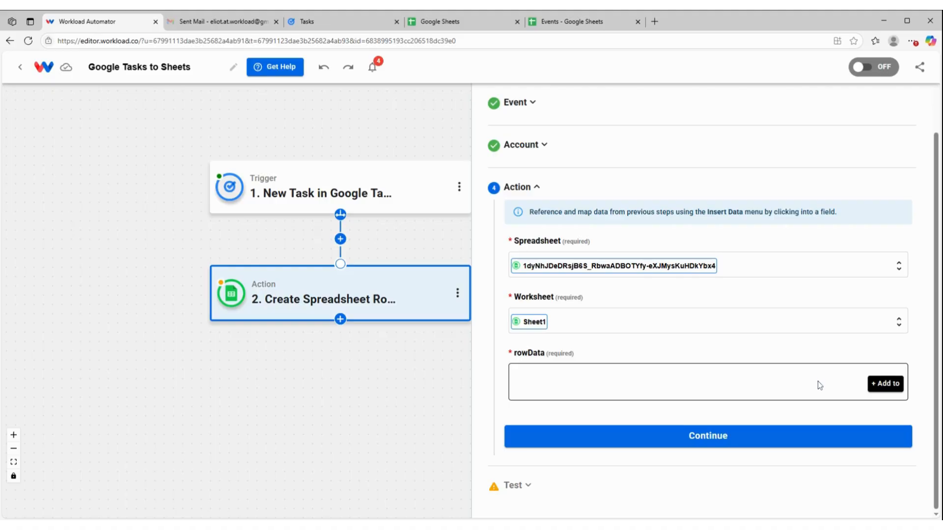
Add a rowData entry that fills the Name column with the title from the Google Tasks trigger
left_click(888, 385)
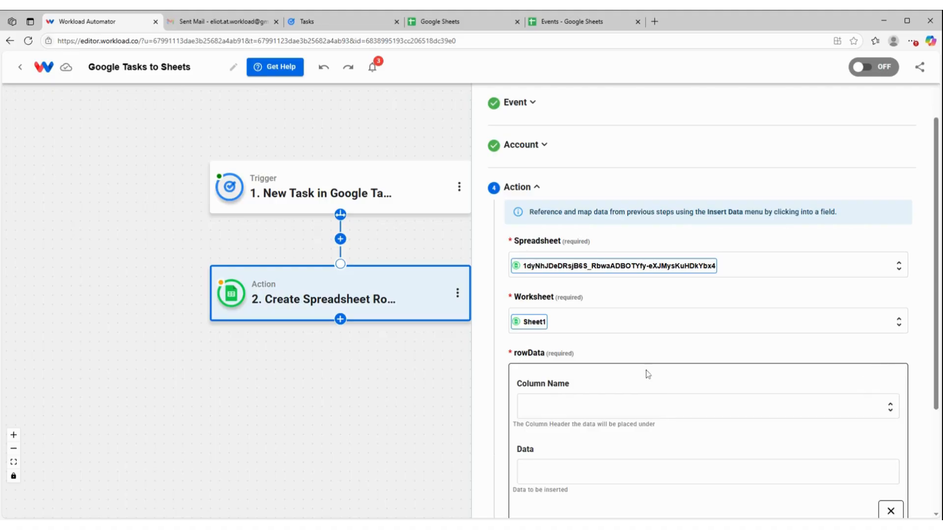
scroll(600, 385, "down", 2)
left_click(609, 305)
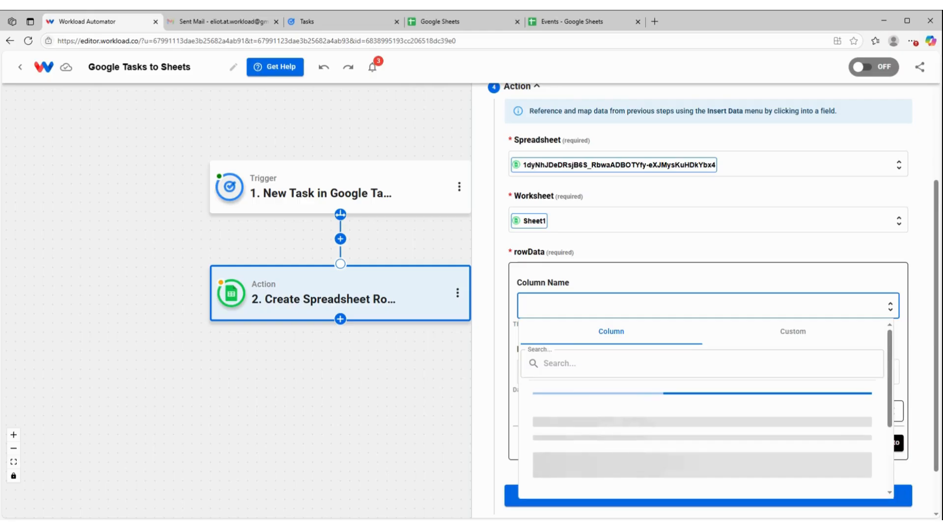
left_click(587, 412)
left_click(607, 408)
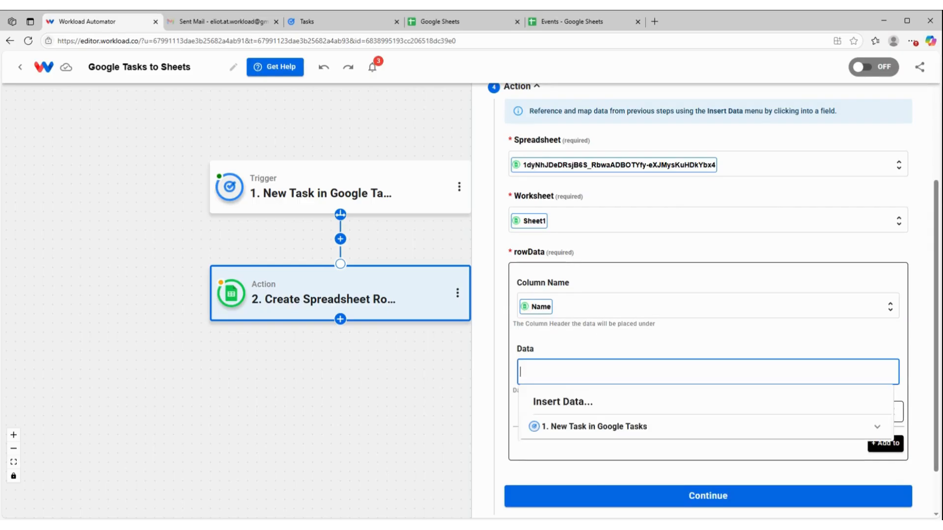
left_click(566, 428)
scroll(605, 432, "down", 3)
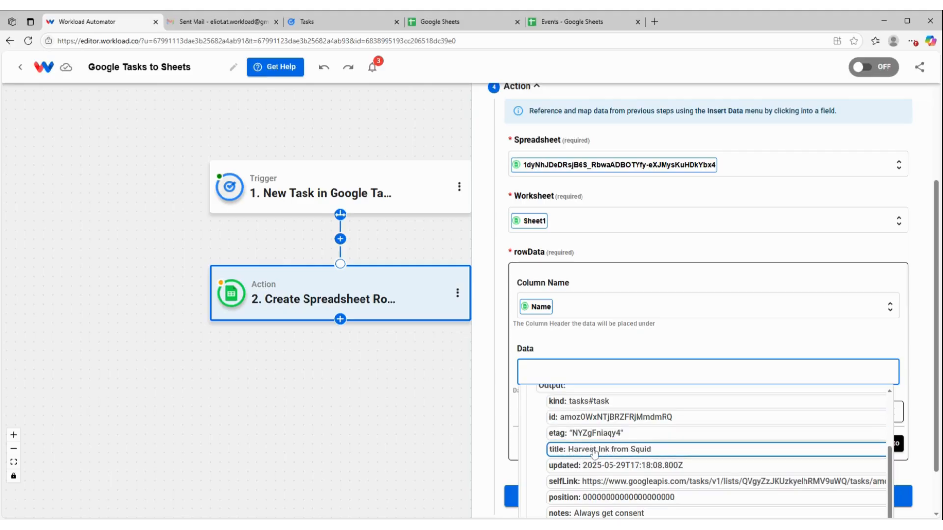
left_click(595, 450)
left_click(725, 336)
Add a second rowData entry that fills the Description column with the task's notes from the trigger
left_click(878, 444)
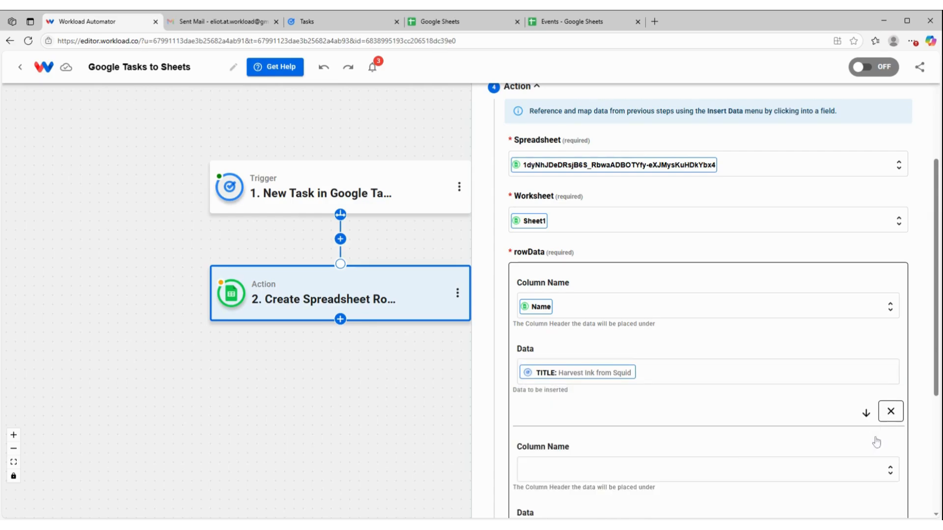
scroll(582, 444, "down", 2)
left_click(570, 368)
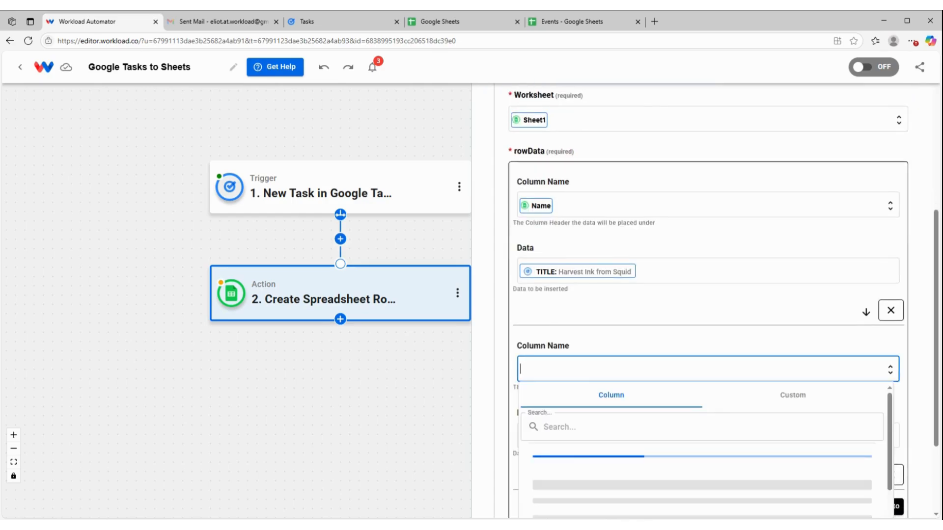
scroll(586, 416, "down", 2)
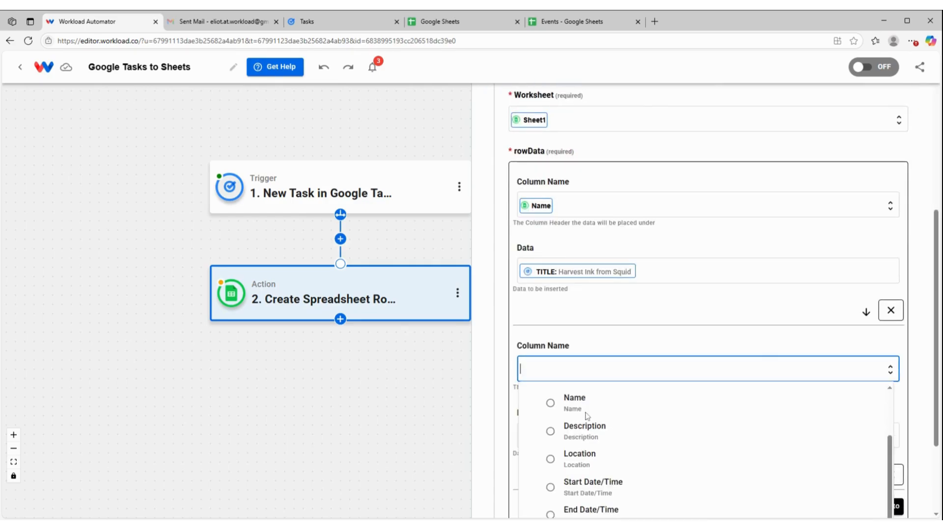
left_click(574, 435)
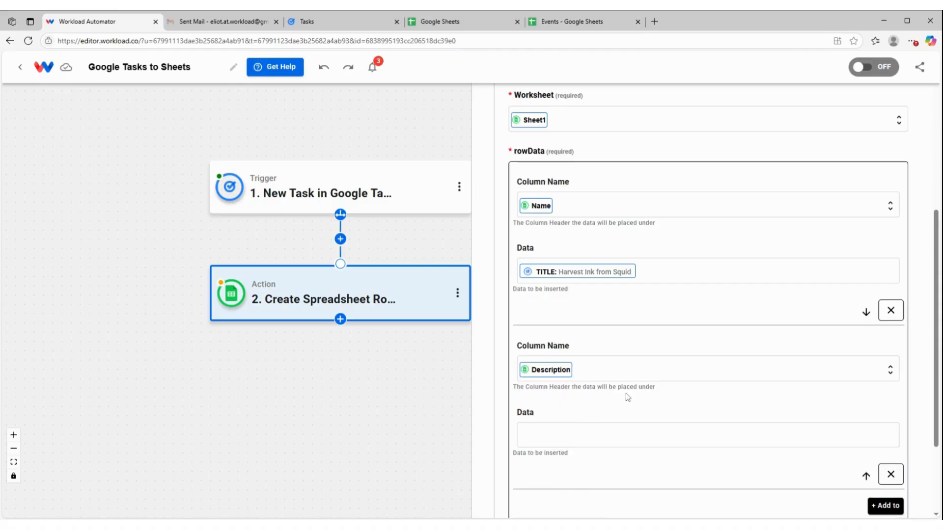
scroll(627, 397, "down", 2)
left_click(616, 335)
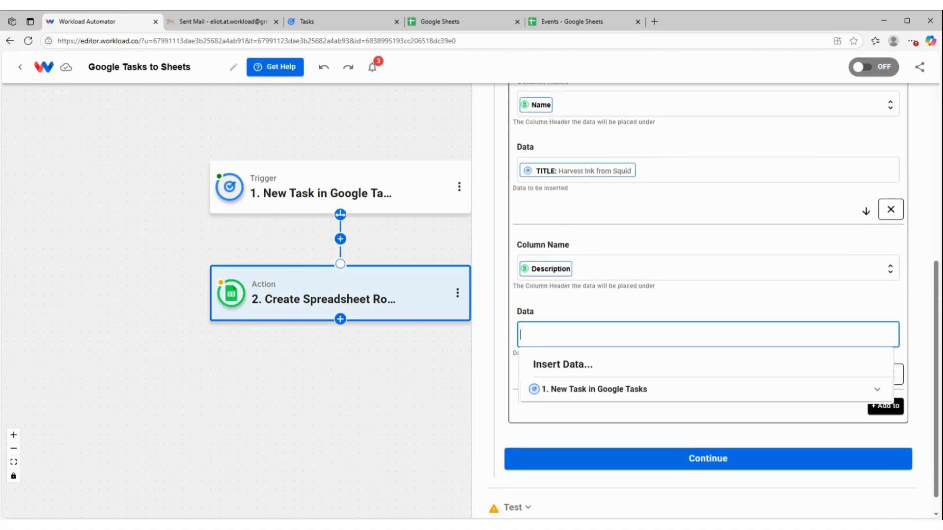
left_click(614, 388)
scroll(613, 383, "down", 3)
scroll(613, 383, "down", 2)
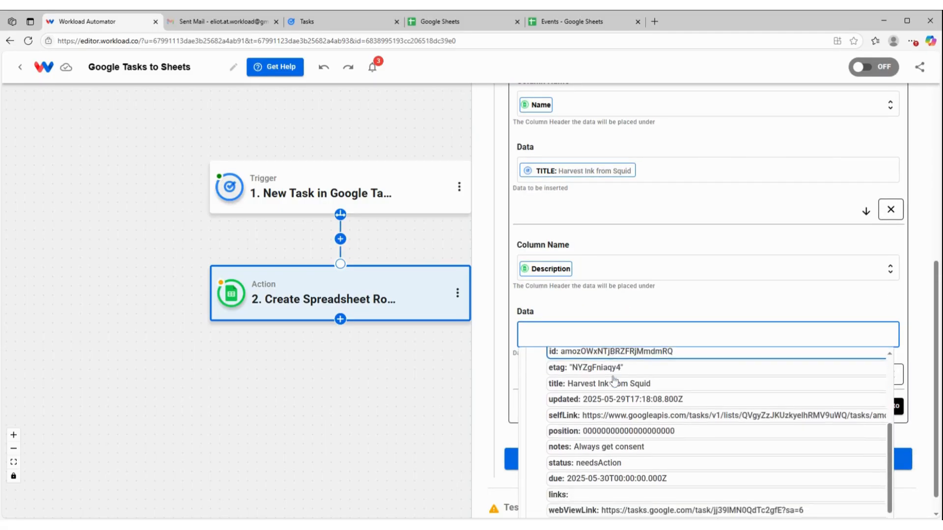
left_click(593, 442)
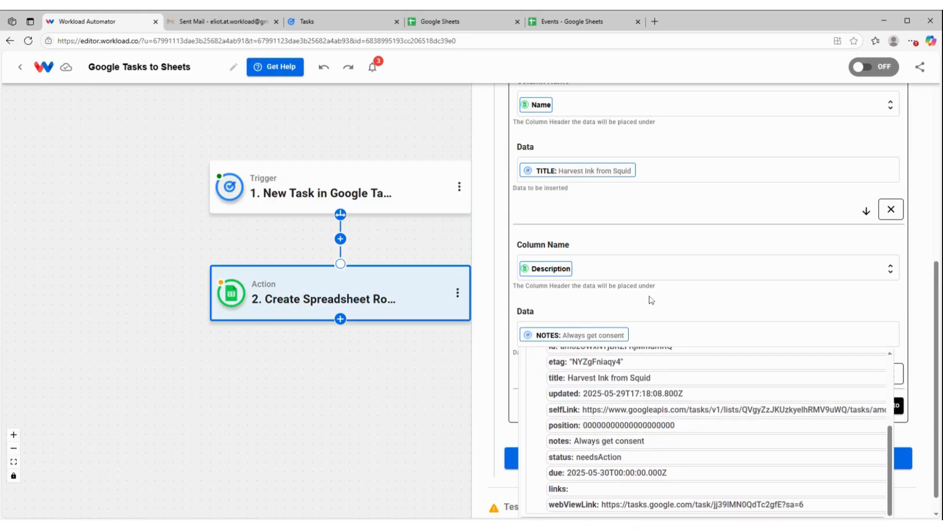
left_click(664, 311)
Add a third rowData entry that fills the Location column with the fixed text "task"
left_click(887, 405)
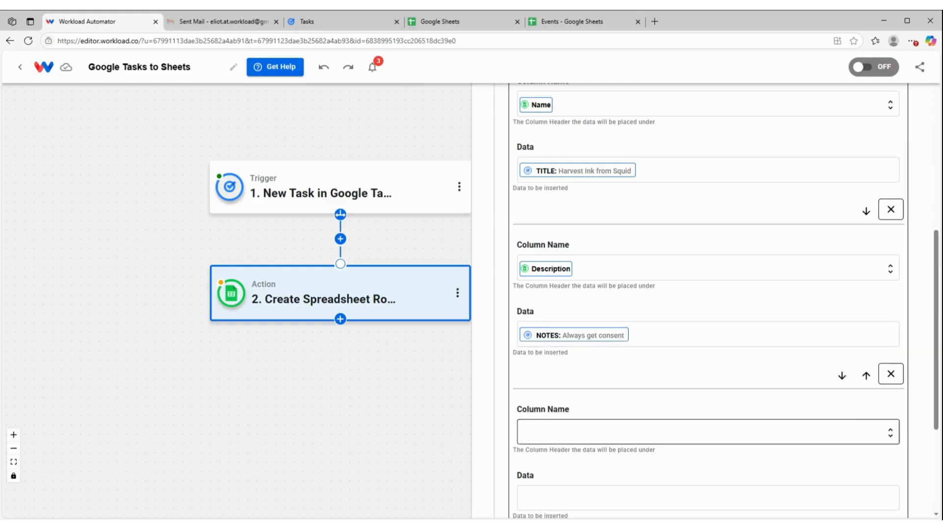
scroll(621, 467, "down", 3)
left_click(568, 281)
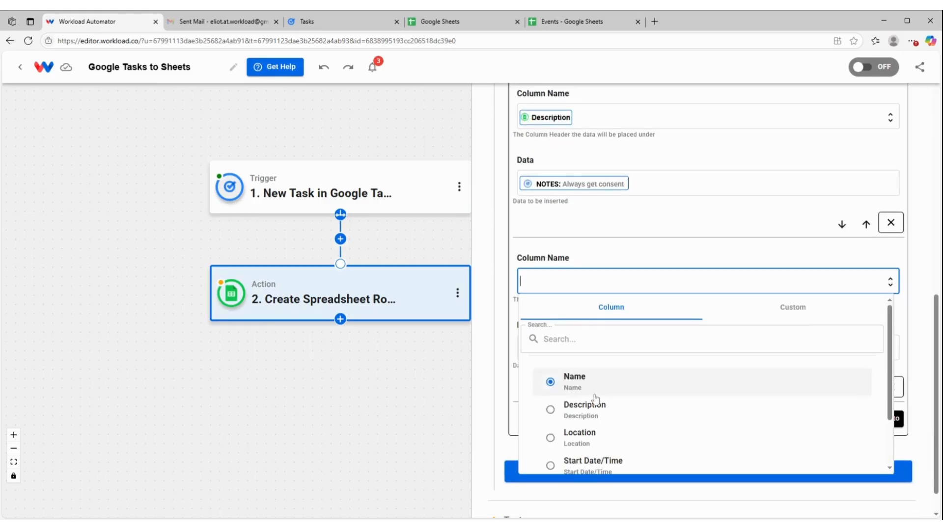
scroll(598, 399, "down", 1)
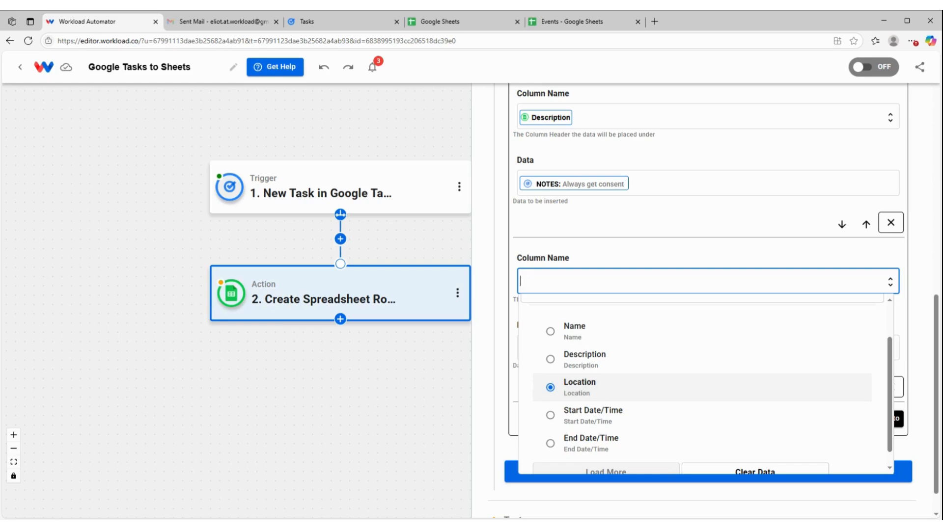
left_click(595, 392)
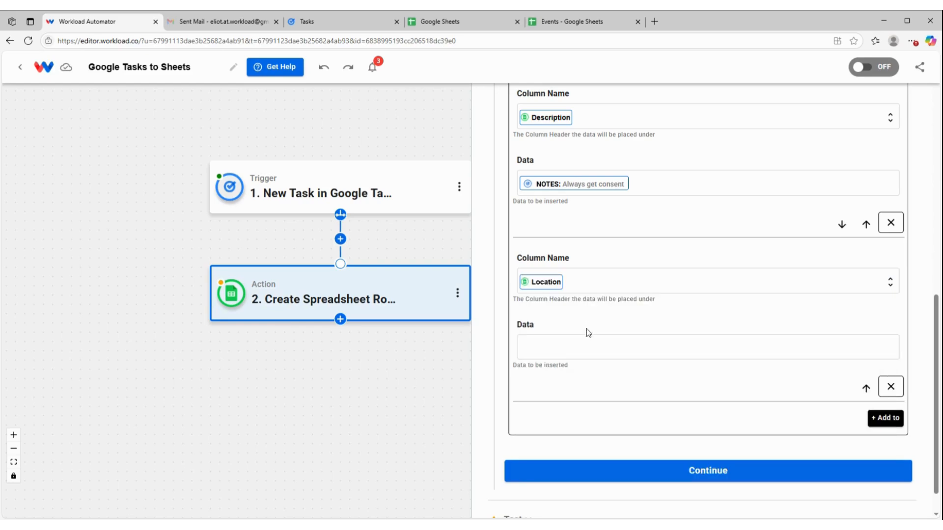
left_click(584, 349)
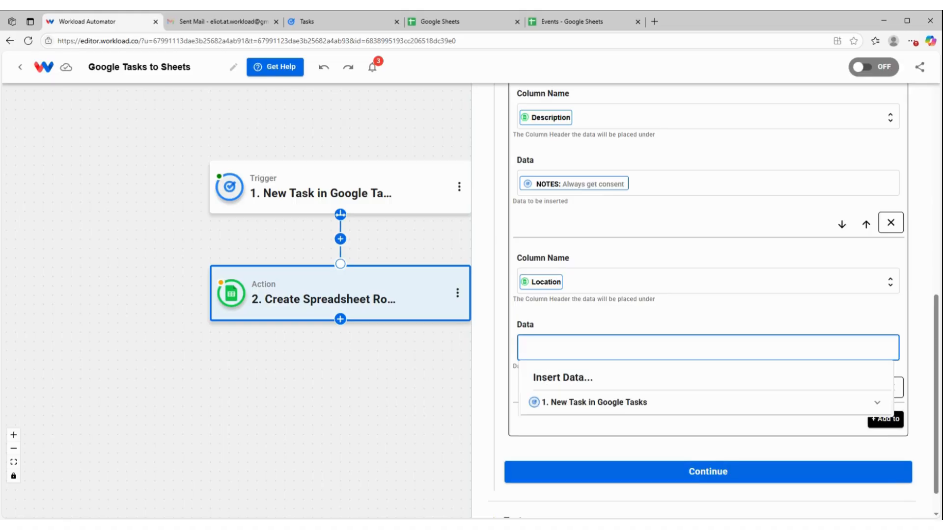
left_click(604, 323)
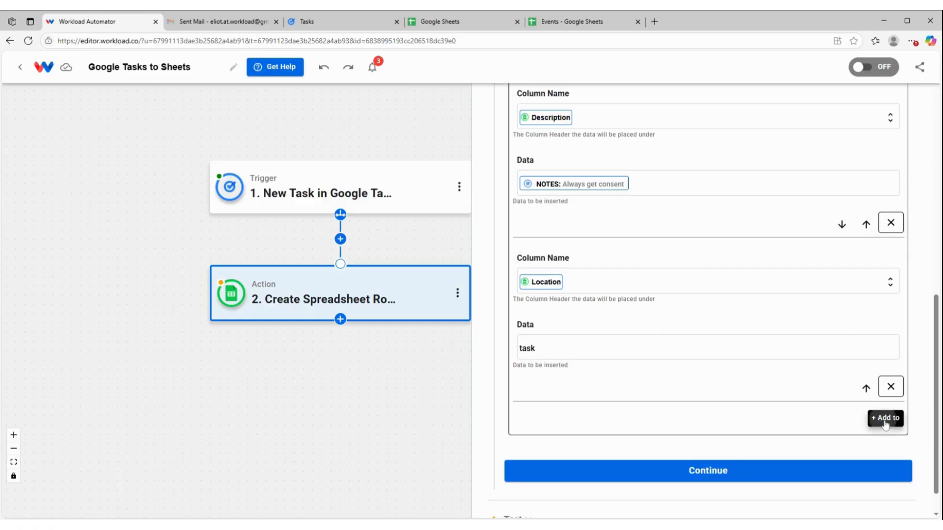
Add a fourth rowData entry that fills the Start Date/Time column with the task's due value from the trigger
left_click(886, 420)
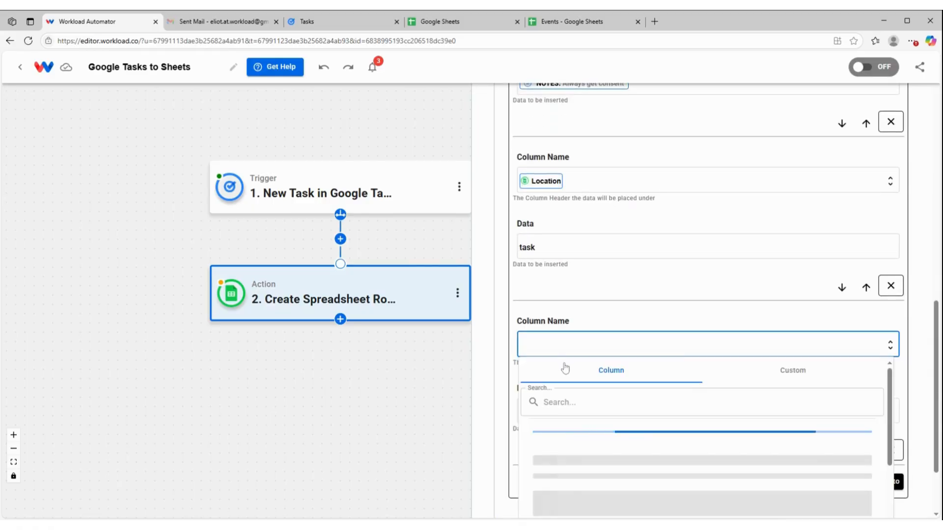
scroll(609, 383, "down", 1)
scroll(609, 383, "down", 4)
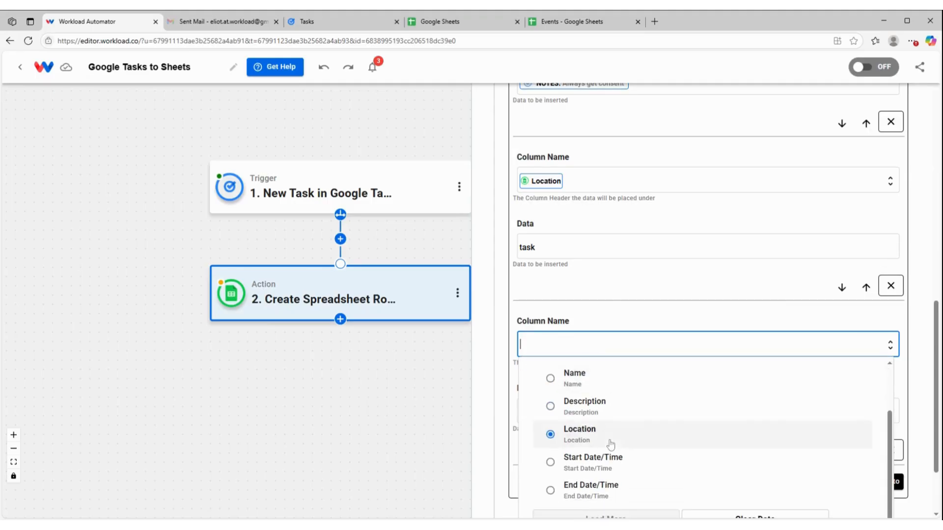
left_click(603, 366)
left_click(583, 315)
left_click(589, 367)
scroll(604, 403, "down", 2)
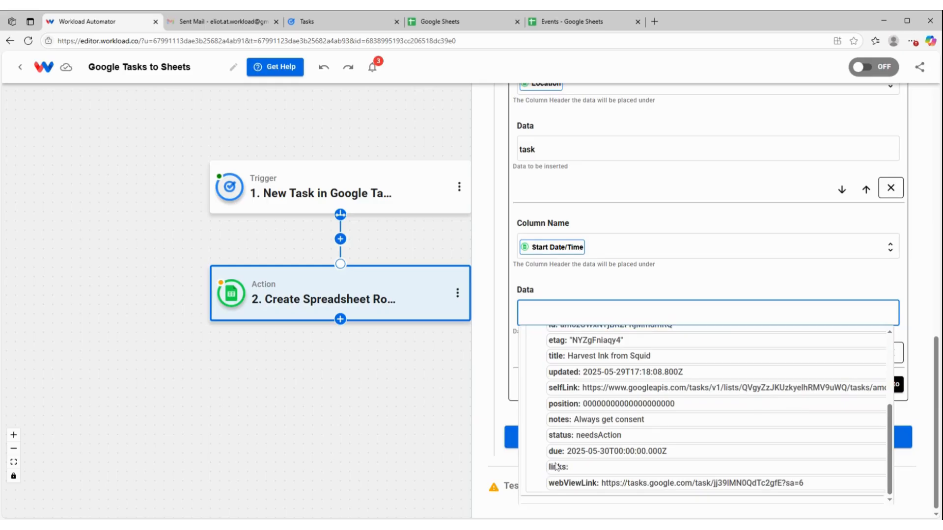
left_click(605, 451)
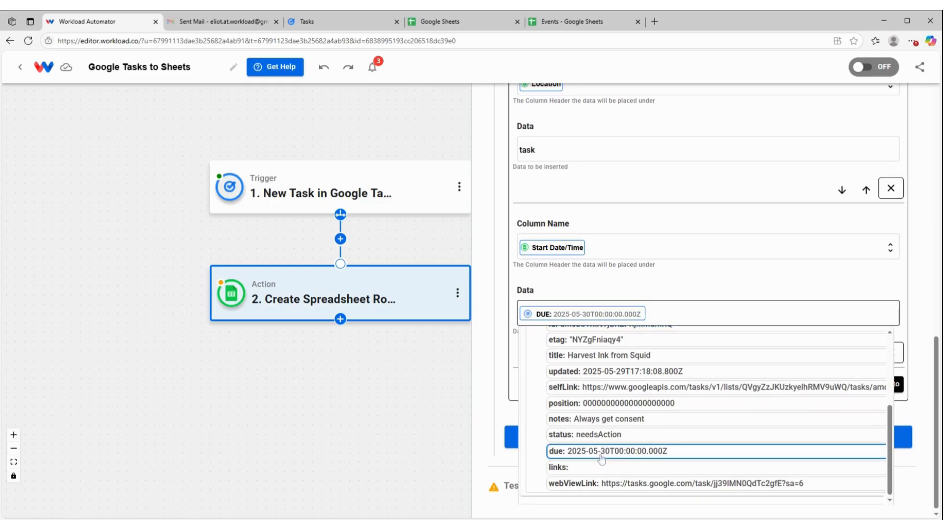
left_click(649, 288)
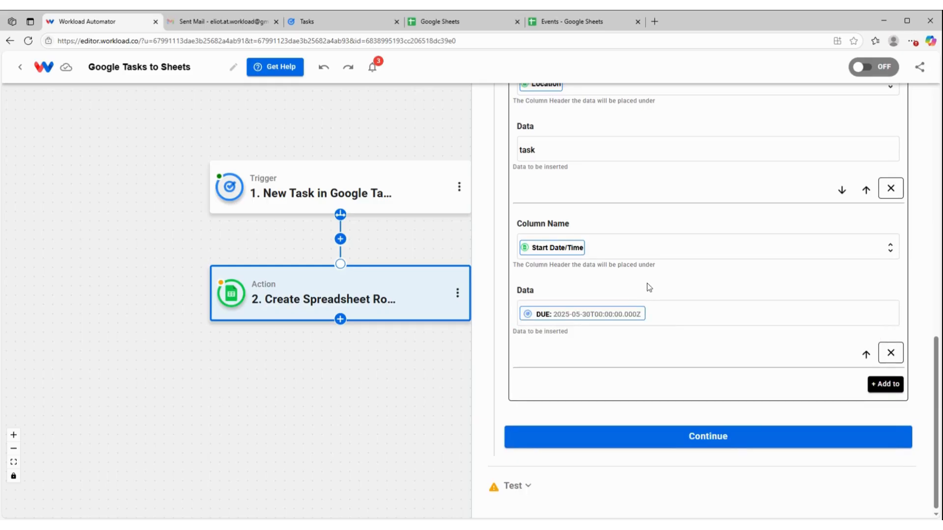
Add a fifth rowData entry and assign it to the End Date/Time column
left_click(886, 384)
scroll(570, 401, "down", 1)
scroll(570, 400, "down", 4)
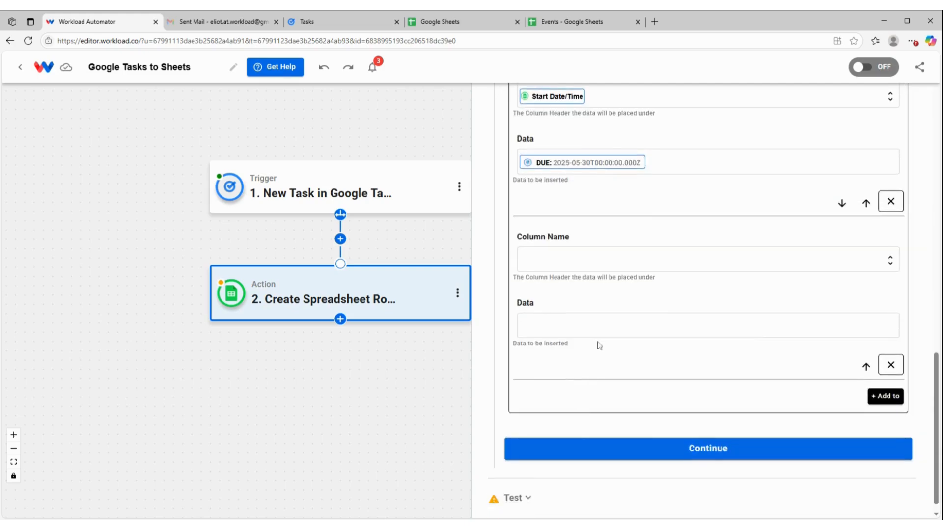
left_click(584, 260)
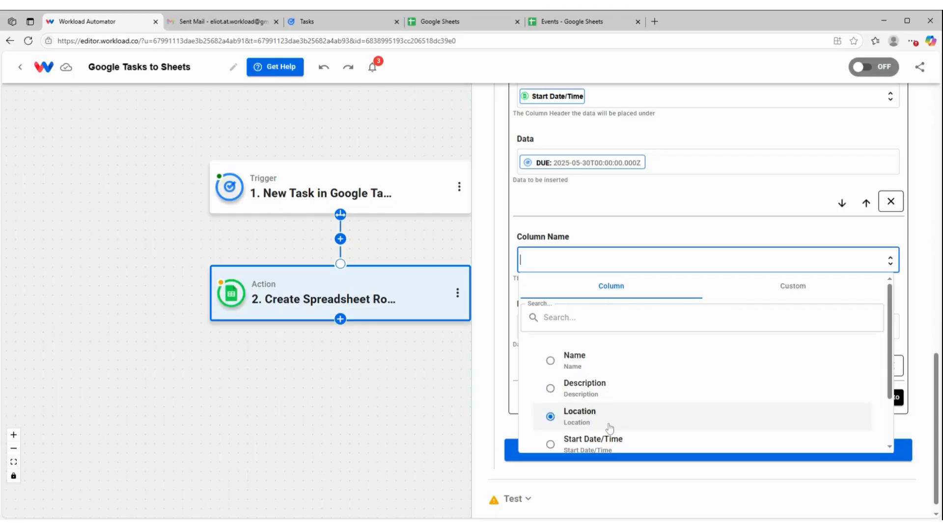
scroll(608, 425, "down", 2)
left_click(606, 410)
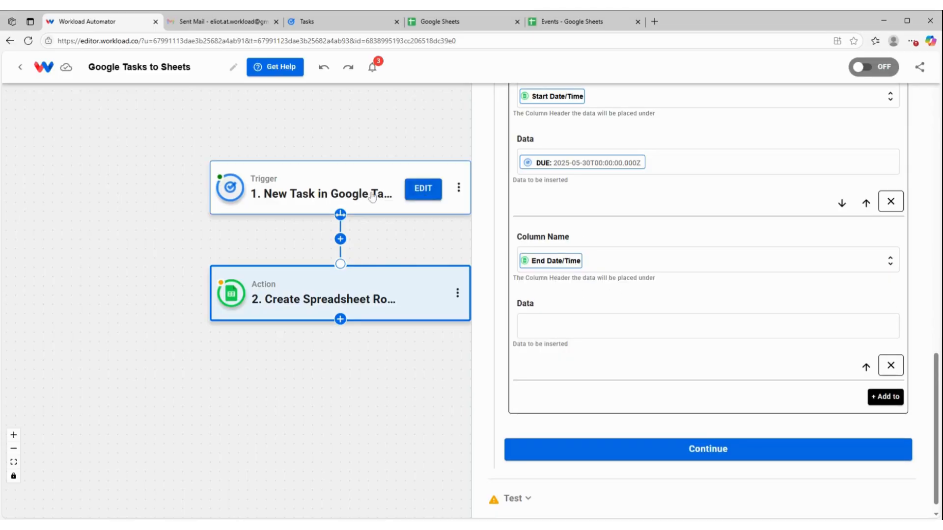
Insert a step between the trigger and the Create Spreadsheet Row action, using Format Data in AI Formatter by Workload
left_click(340, 239)
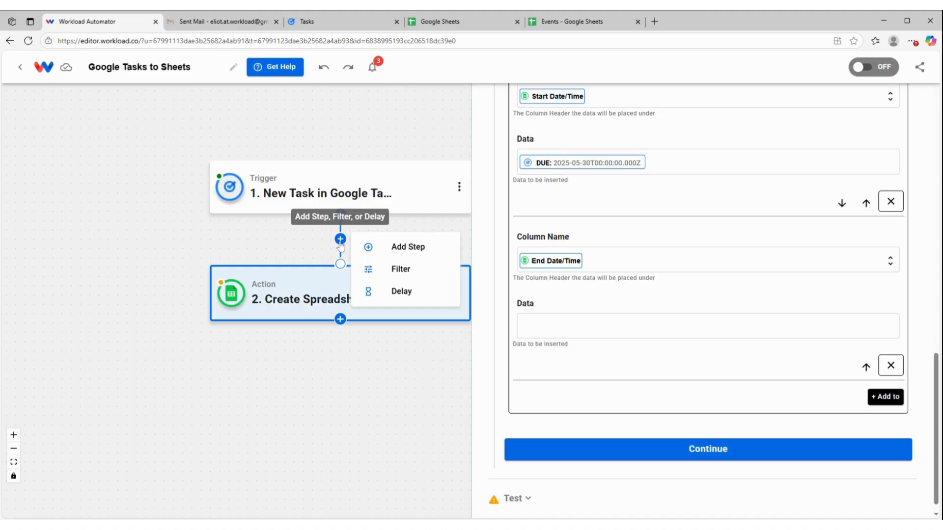
left_click(388, 246)
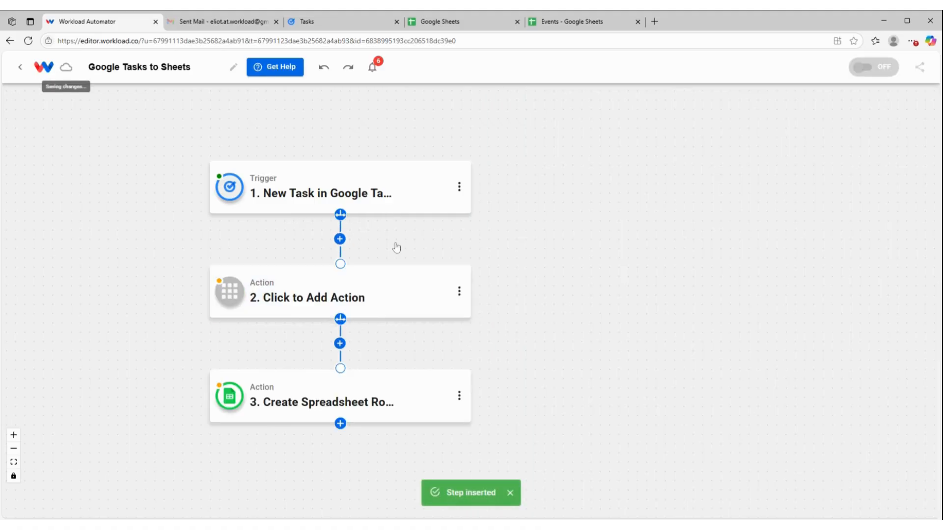
left_click(329, 300)
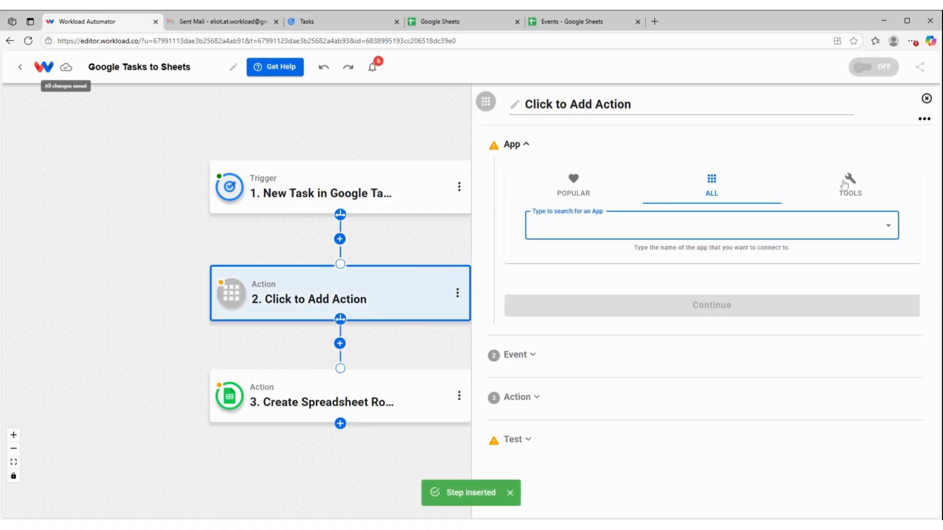
left_click(852, 184)
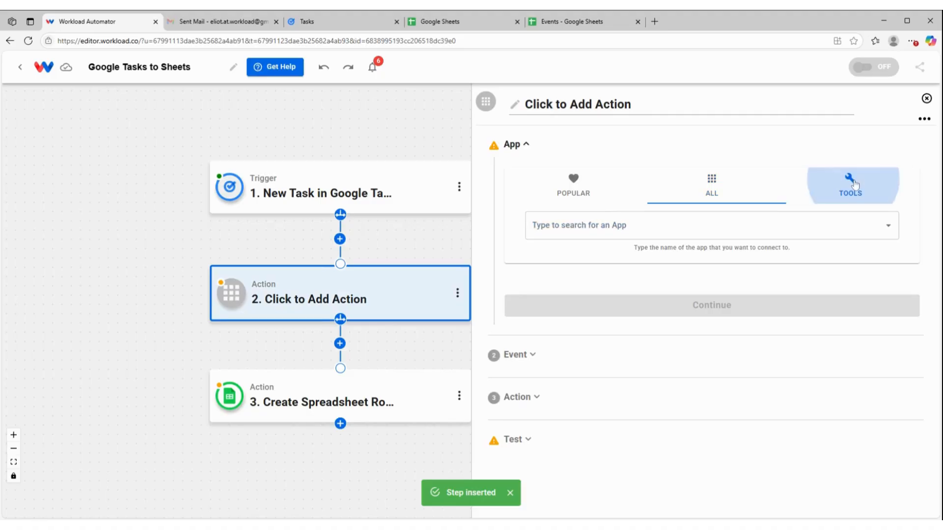
left_click(645, 231)
left_click(623, 288)
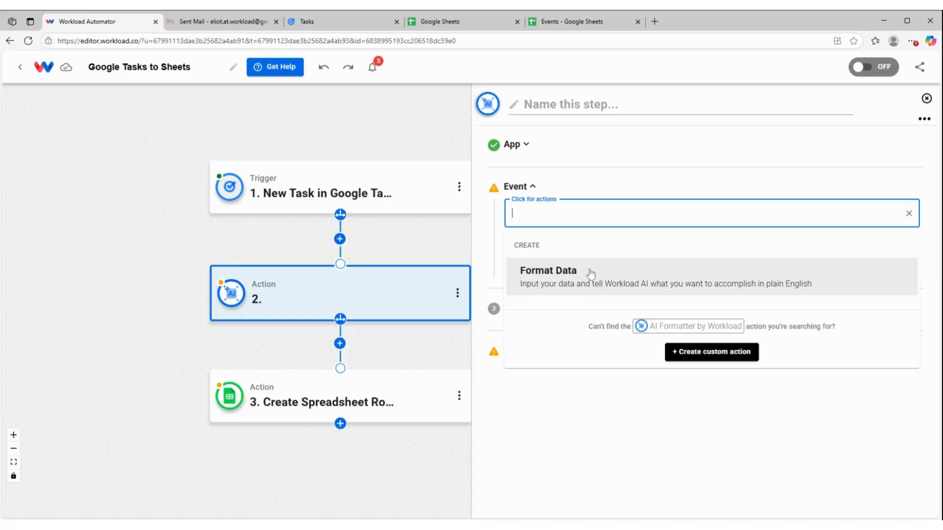
left_click(590, 271)
left_click(591, 259)
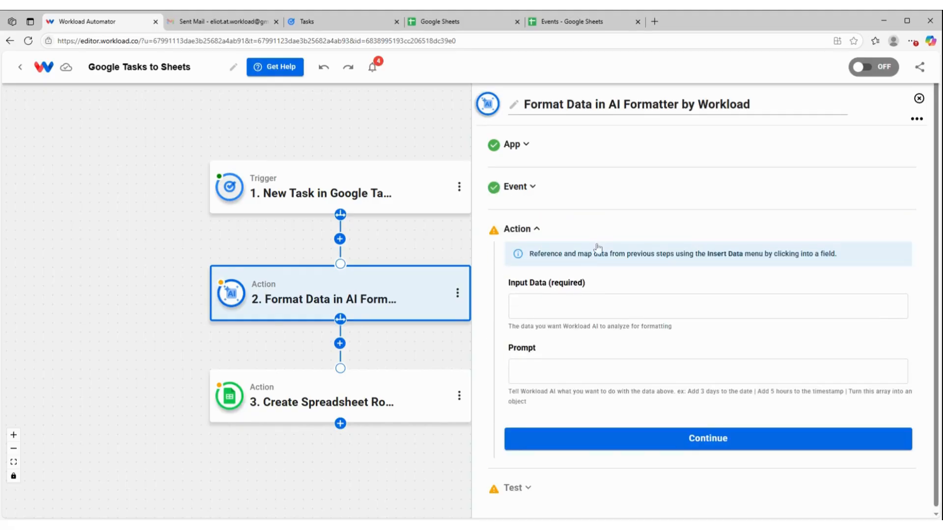
Set the Format Data step's input data to the due value from the Google Tasks trigger
left_click(594, 307)
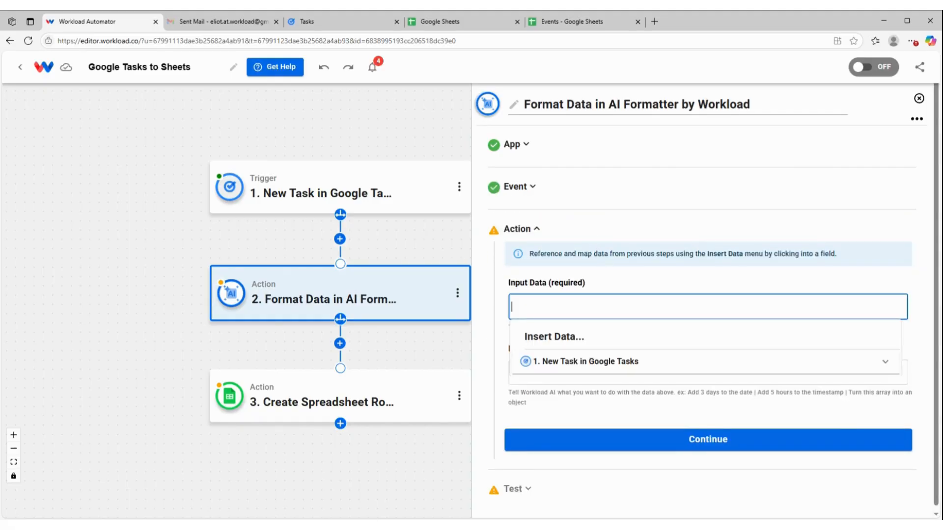
left_click(633, 363)
scroll(631, 381, "down", 3)
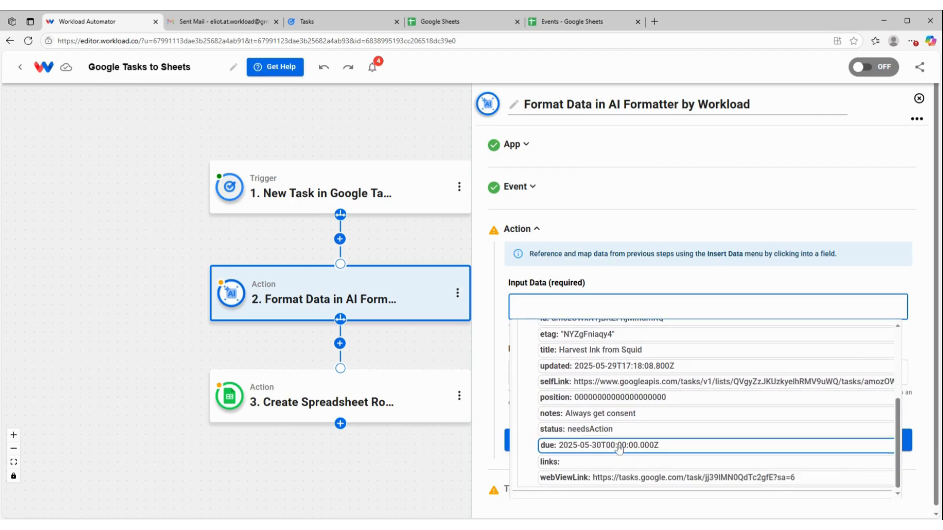
left_click(619, 446)
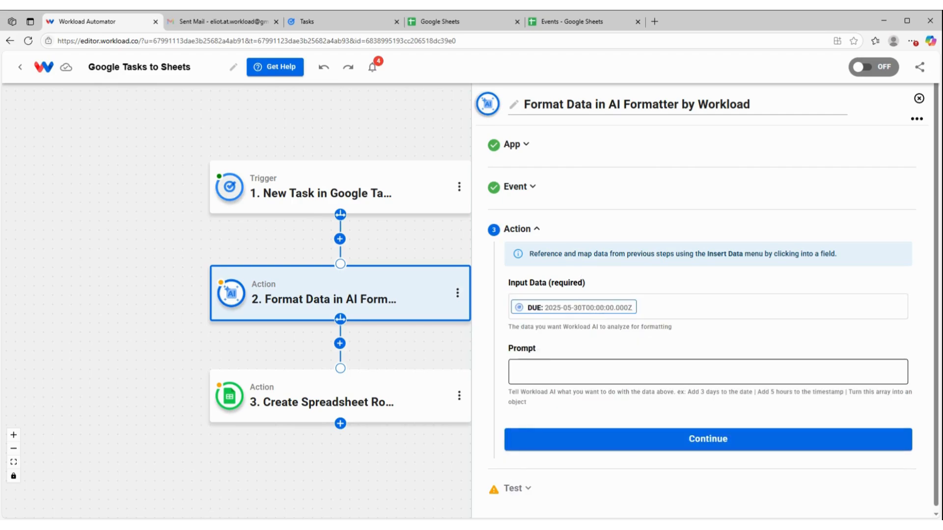
Give the Format Data step the prompt "add one hour to this time" and test the action
left_click(617, 372)
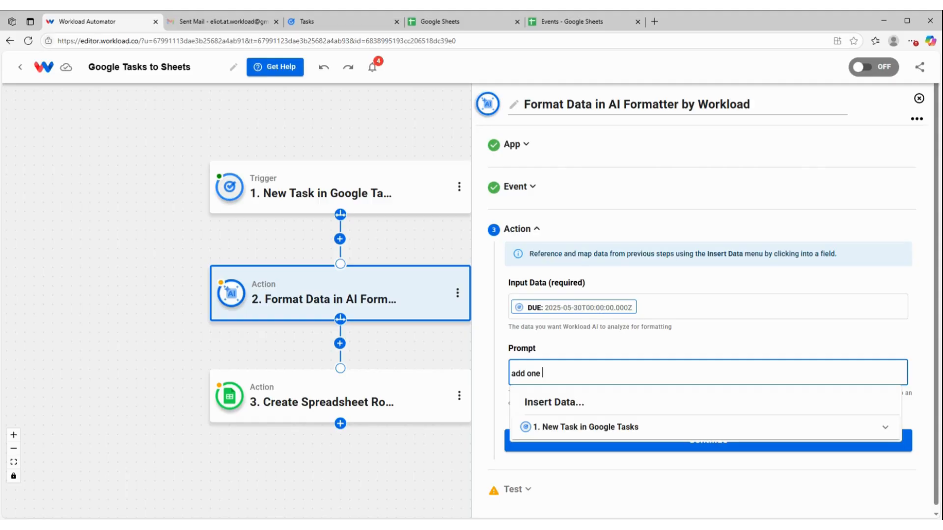
type("add one hour to this time")
left_click(586, 343)
left_click(631, 441)
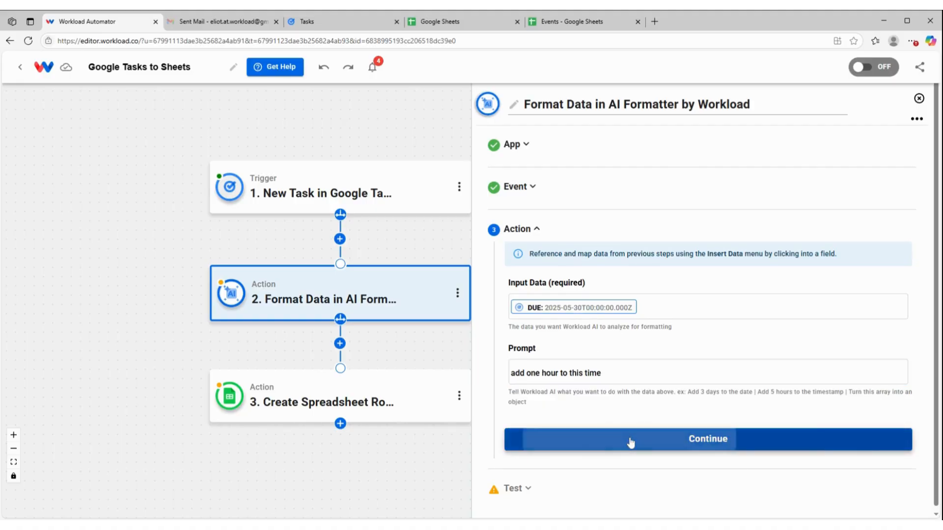
left_click(614, 464)
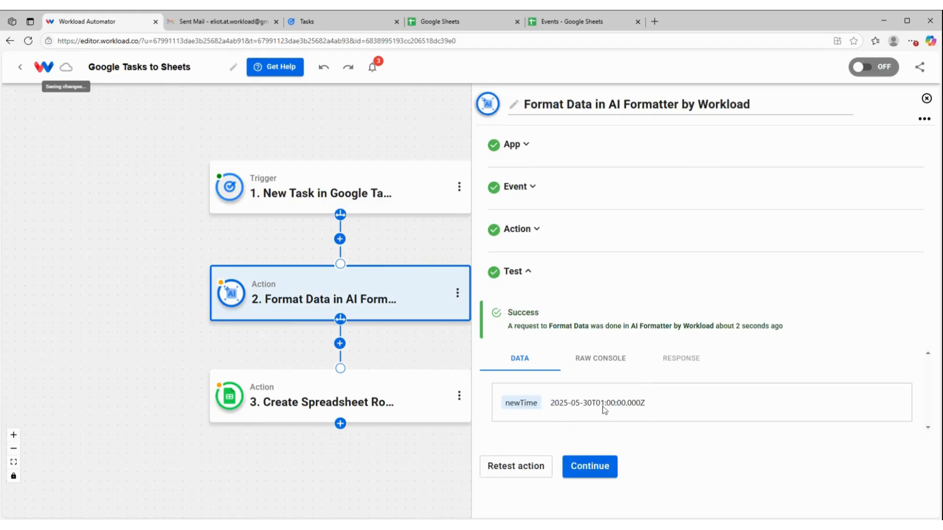
left_click(595, 465)
In the Create Spreadsheet Row action, fill the End Date/Time entry's data with newTime from the AI Formatter step
scroll(366, 311, "down", 2)
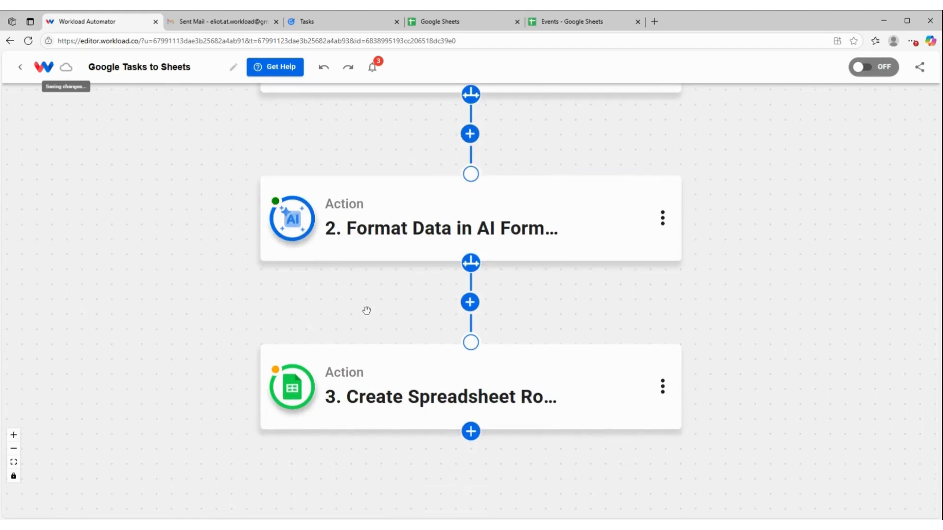
left_click(414, 376)
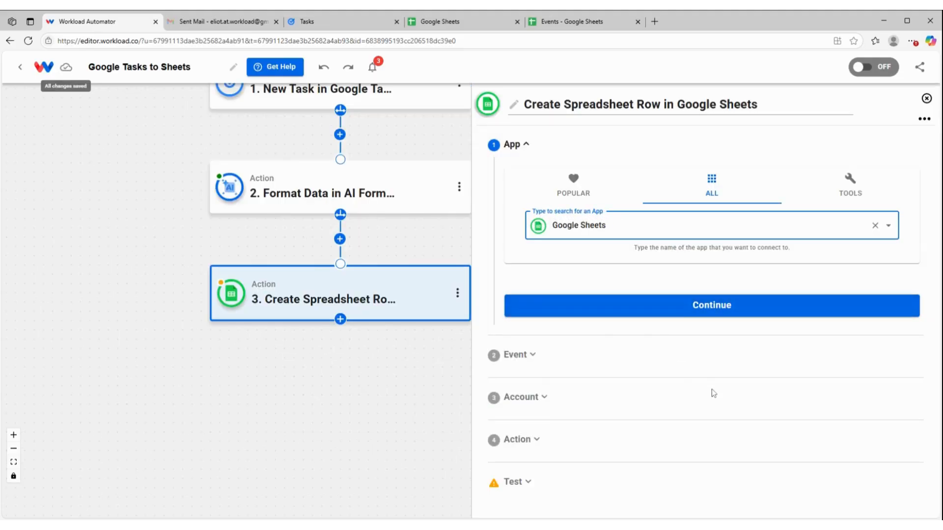
left_click(587, 440)
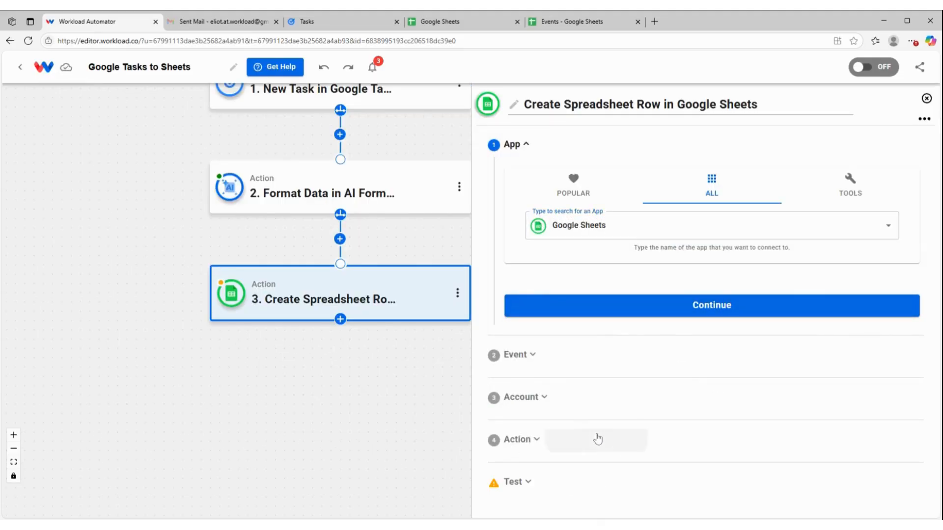
scroll(716, 399, "down", 14)
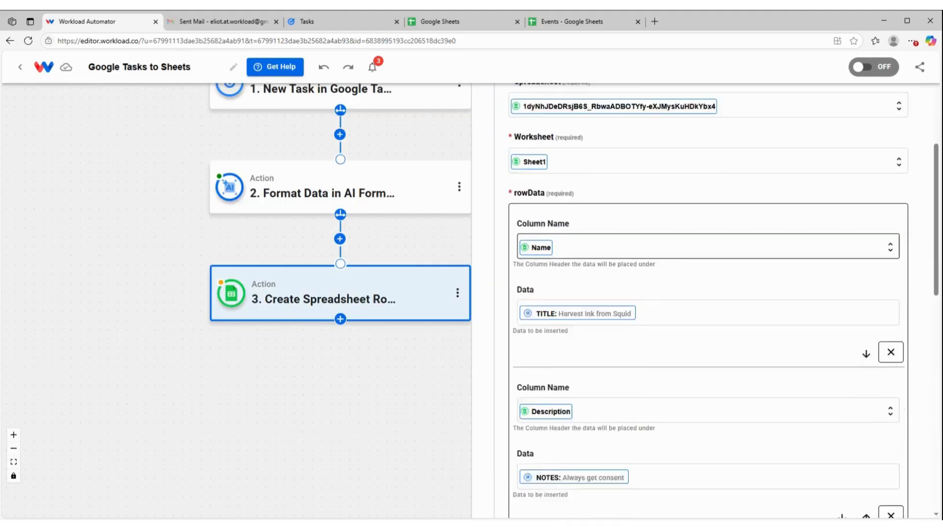
scroll(721, 393, "down", 3)
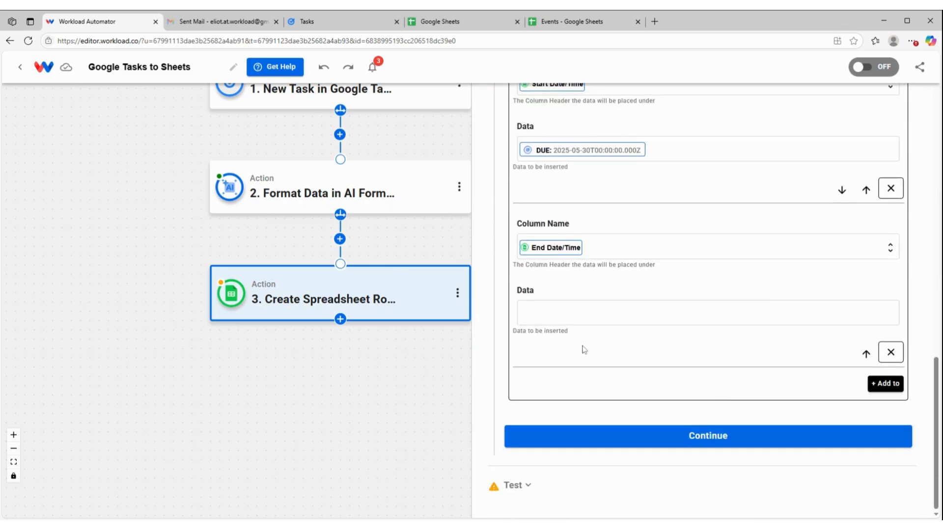
left_click(598, 314)
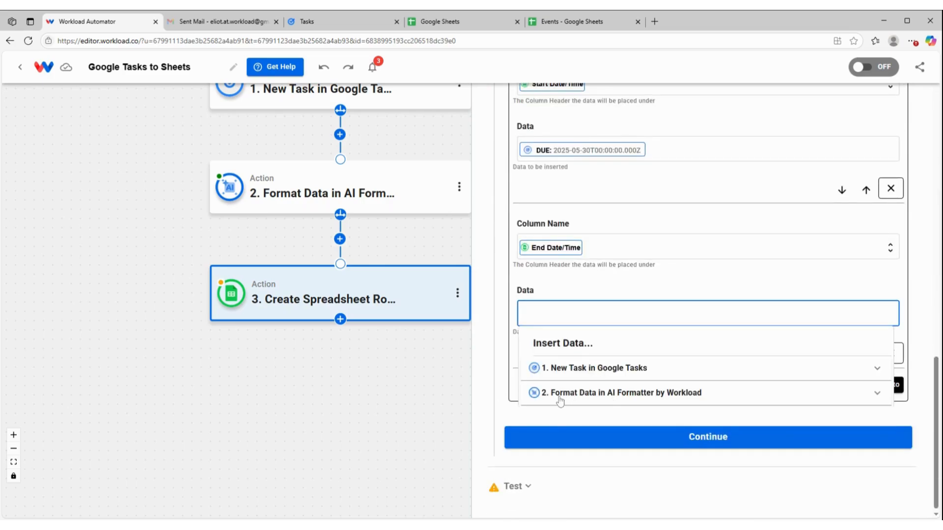
left_click(611, 393)
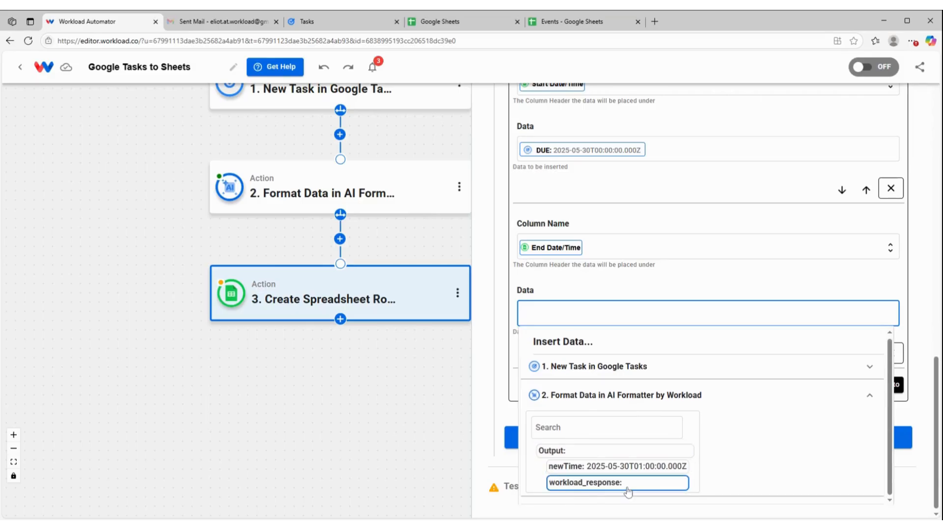
left_click(629, 472)
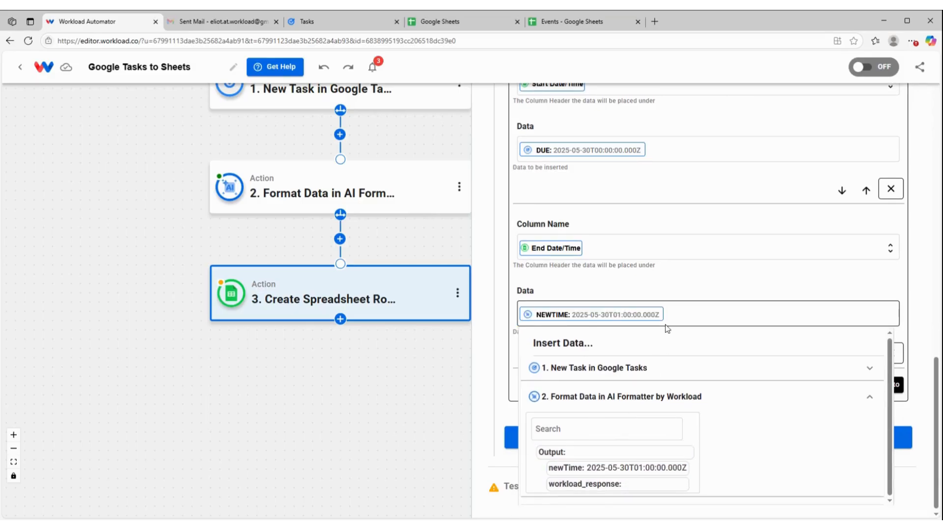
left_click(735, 286)
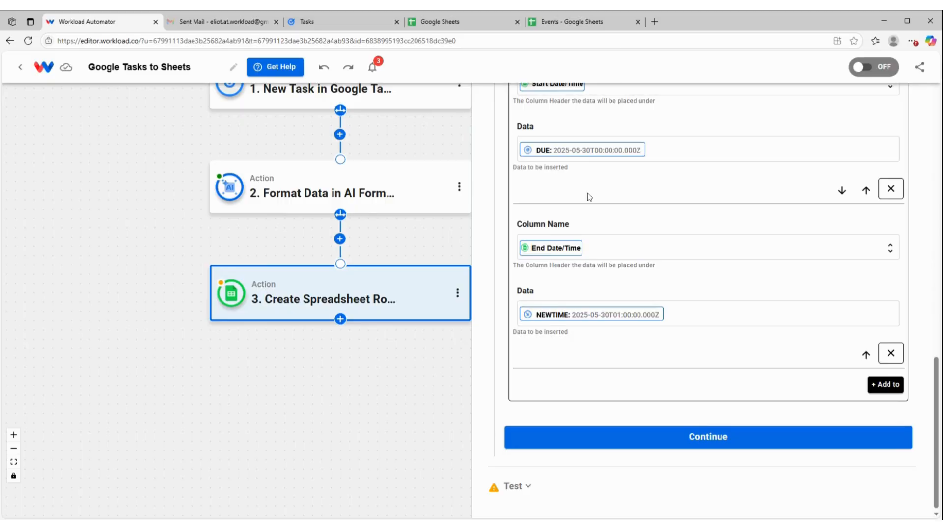
Test the Create Spreadsheet Row action with the mapped sample data and check the added row in the Events Google Sheet
scroll(589, 196, "up", 1)
left_click(718, 490)
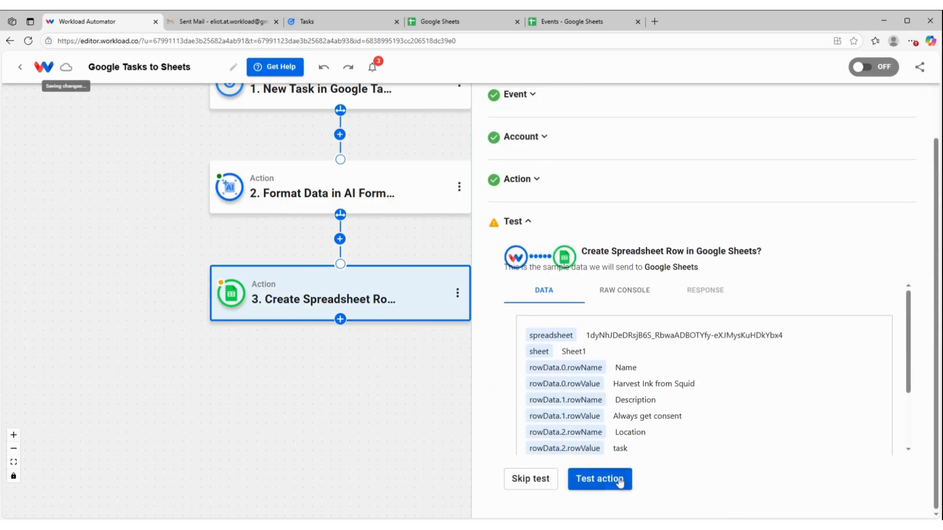
left_click(619, 483)
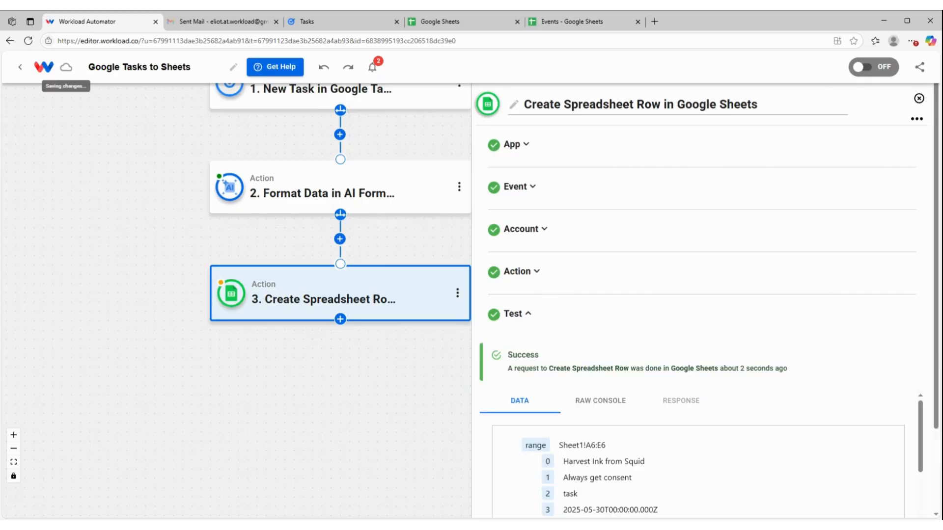
scroll(627, 456, "down", 5)
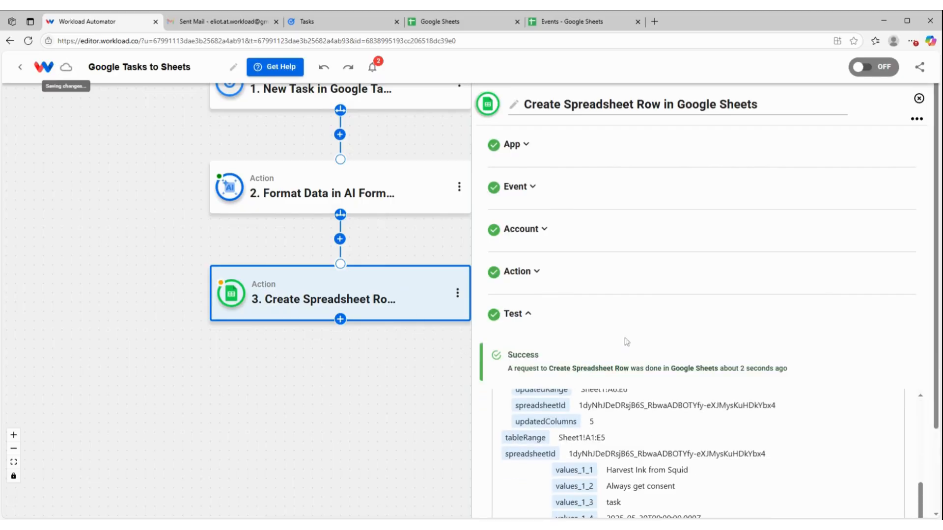
left_click(591, 22)
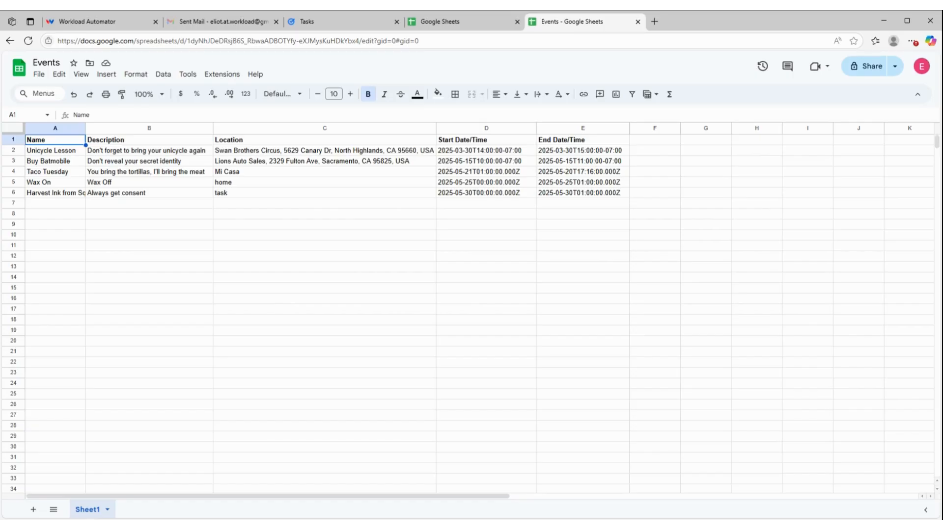
Return to Workload Automator, complete the Create Spreadsheet Row action's setup and activate the Google Tasks to Sheets workflow
left_click(85, 22)
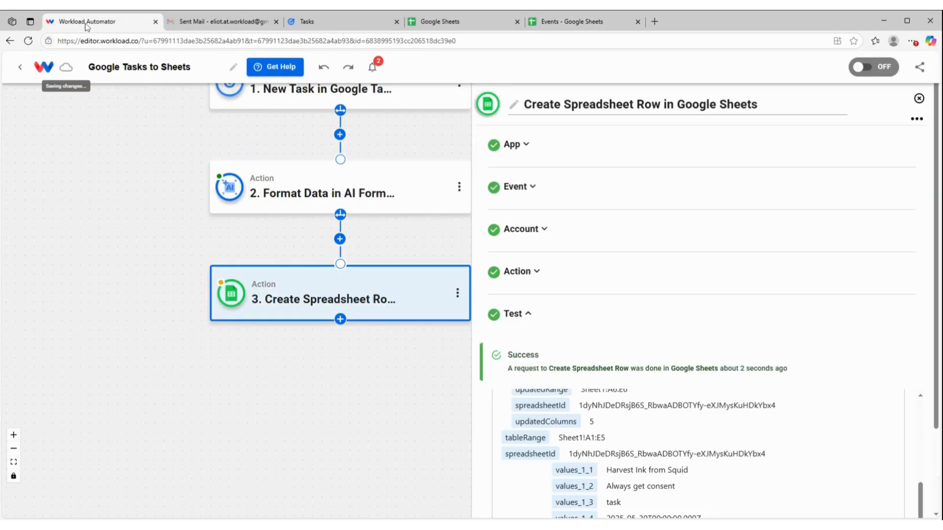
scroll(668, 378, "down", 2)
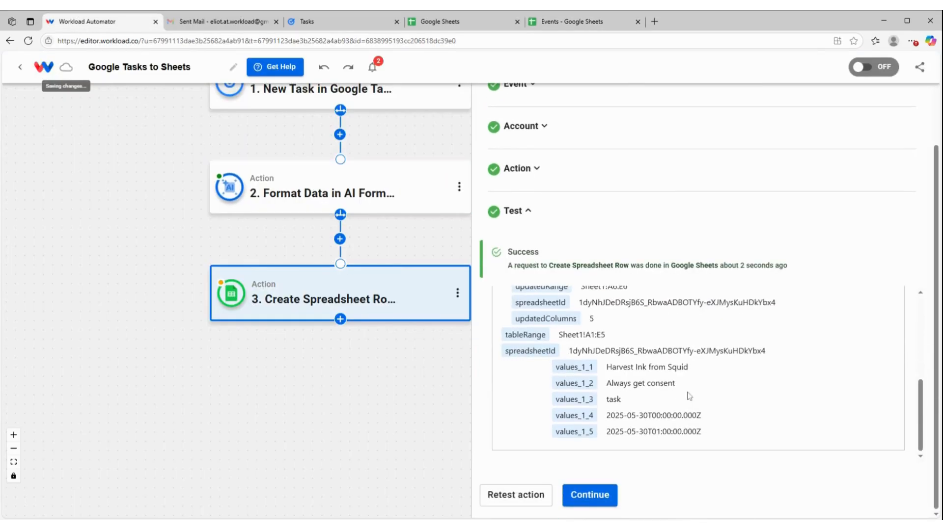
left_click(587, 496)
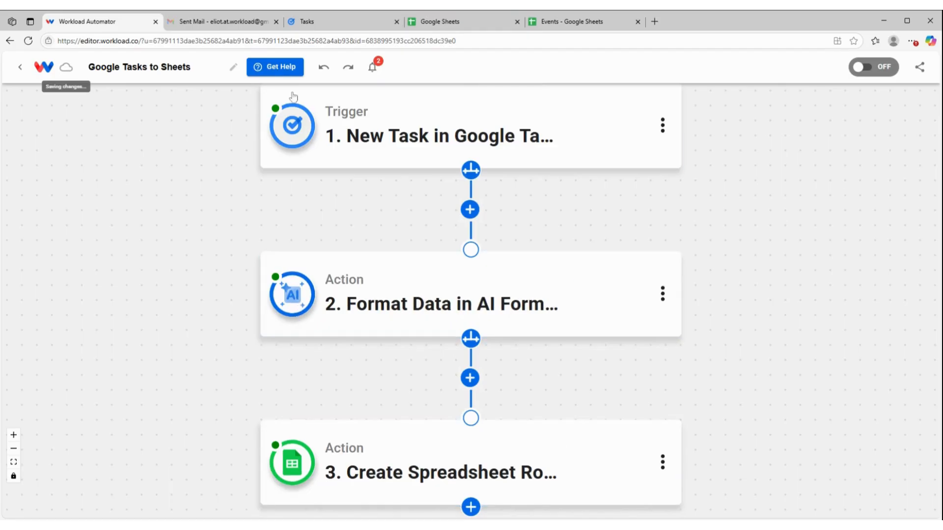
scroll(295, 127, "down", 1)
scroll(295, 128, "up", 1)
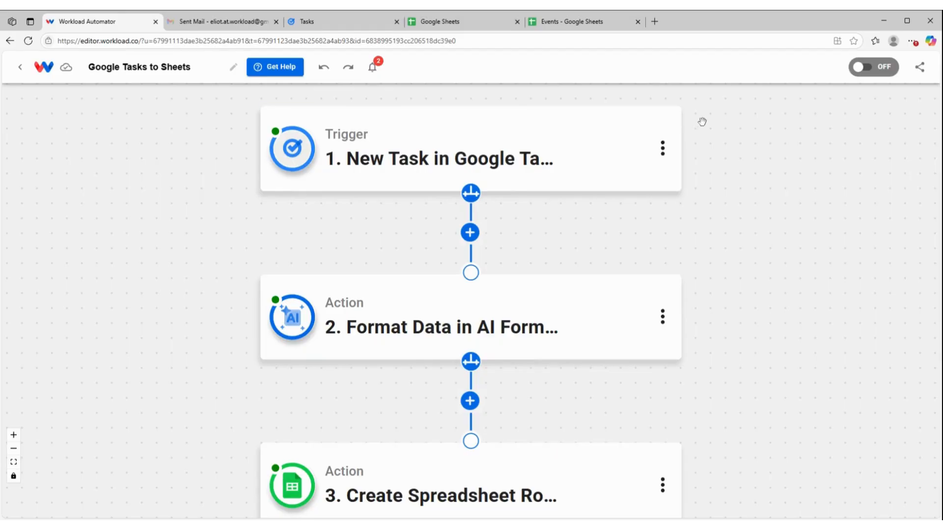
left_click(874, 70)
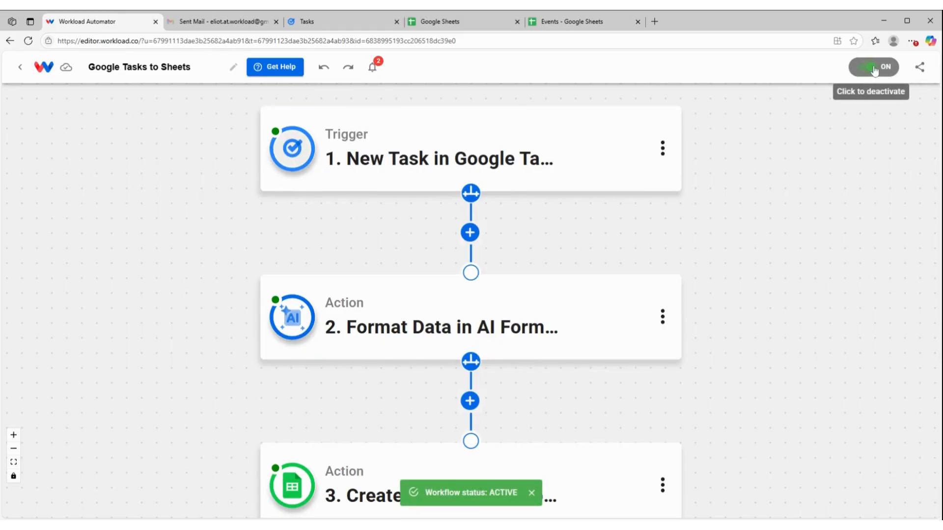